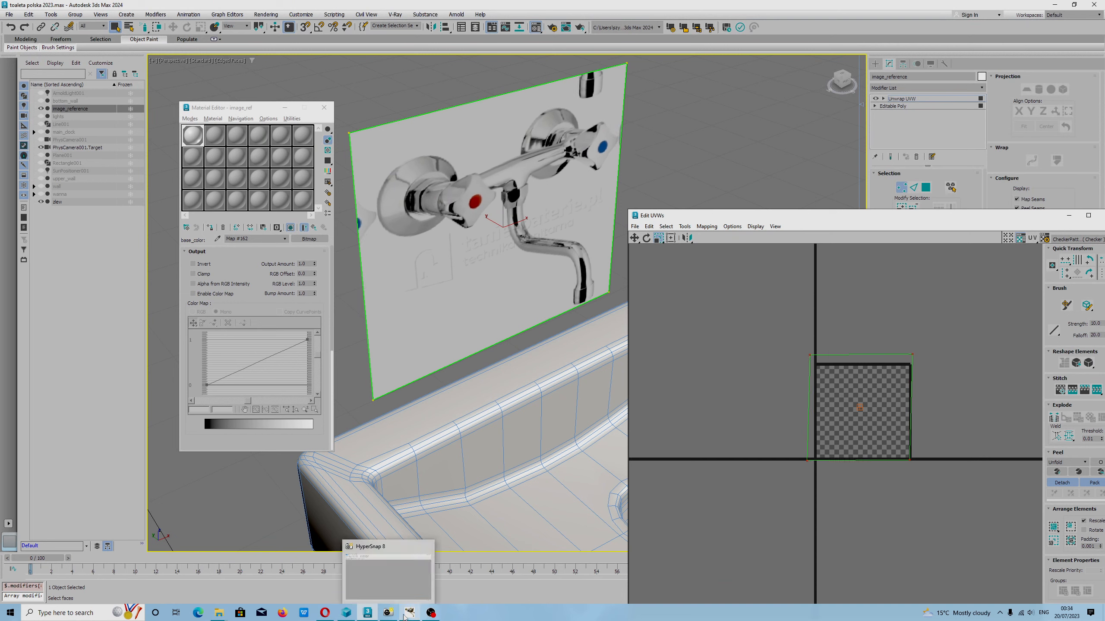
Switch to GIMP and, with growing allowed in the Crop tool, extend the tap image's canvas to about 1567 × 1154 px.
{"action": "left_click", "coordinate": [388, 613]}
{"action": "left_click_drag", "start_coordinate": [371, 144], "coordinate": [725, 494]}
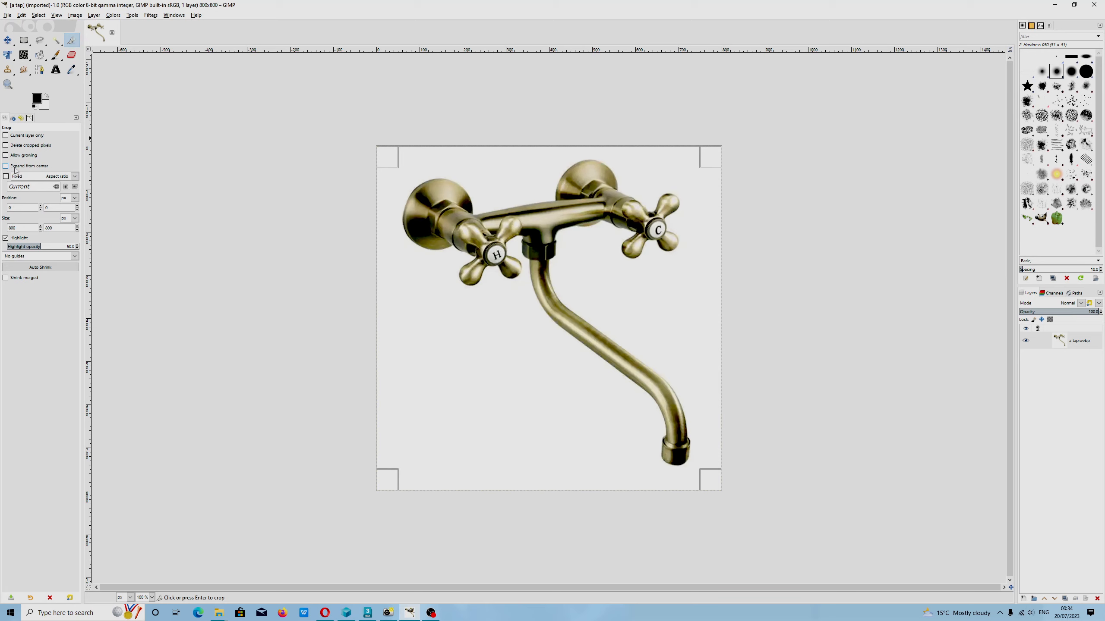
{"action": "left_click", "coordinate": [5, 155]}
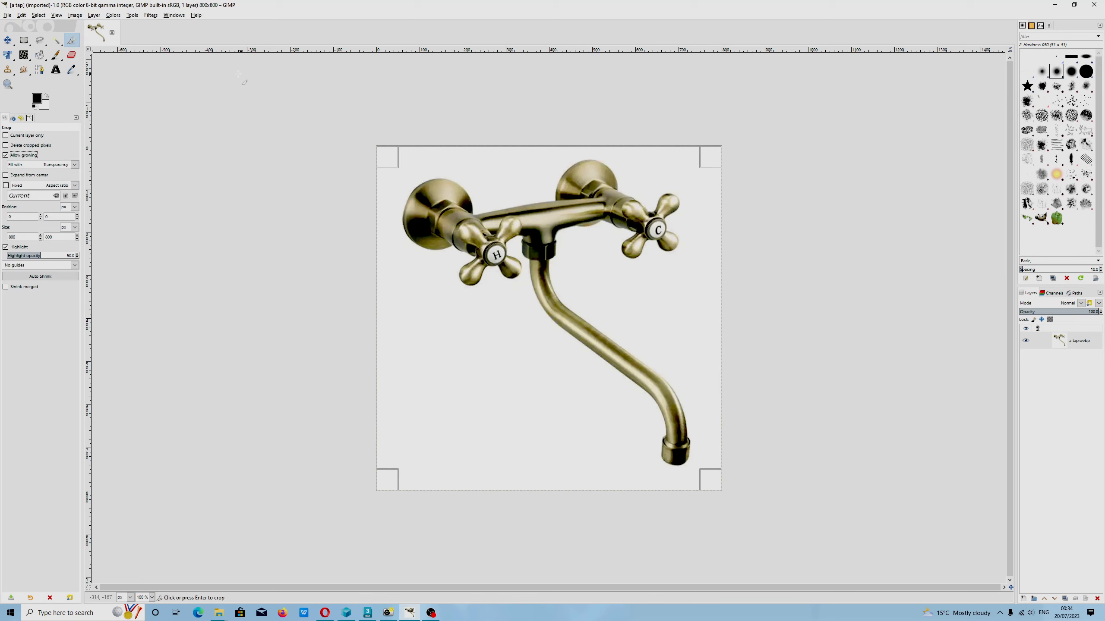
{"action": "left_click_drag", "start_coordinate": [219, 68], "coordinate": [895, 566]}
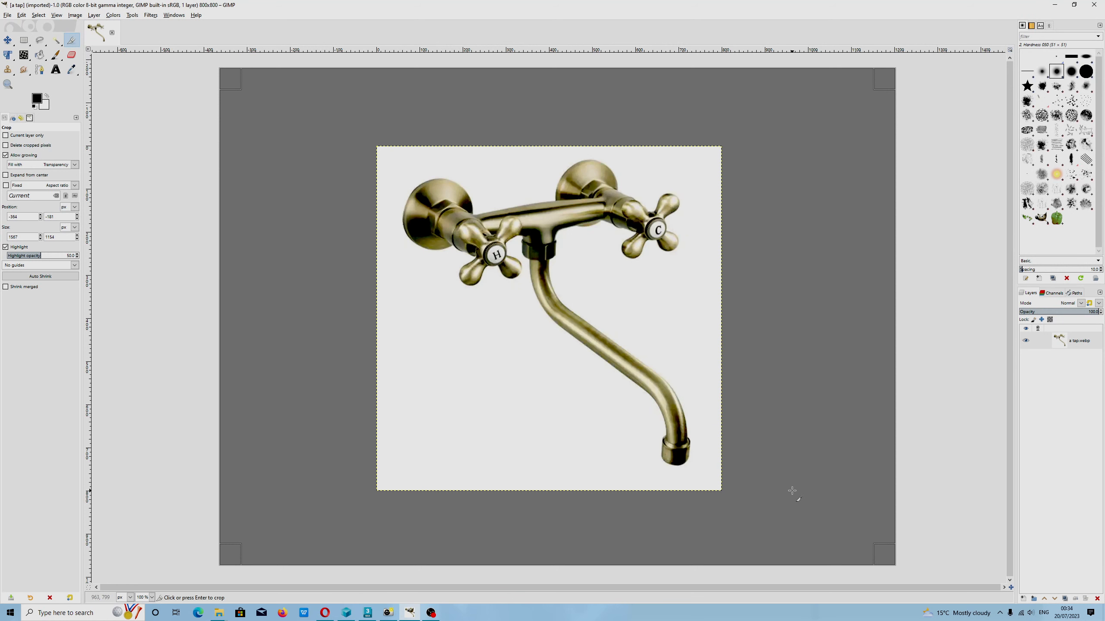
{"action": "key", "text": "Return"}
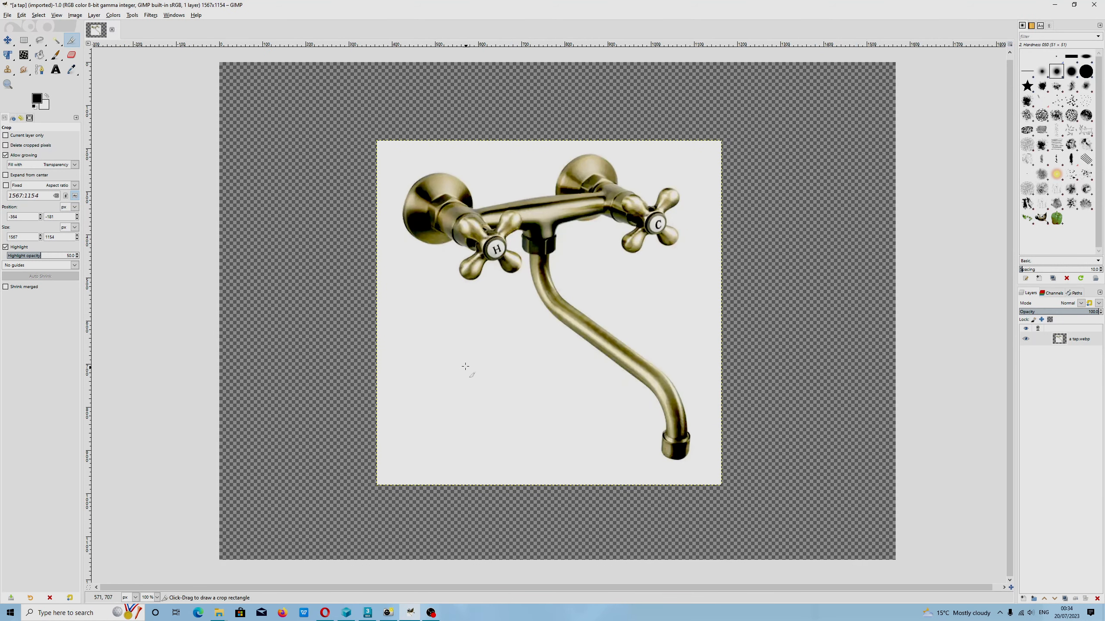
Crop outward beyond the current edges to enlarge the canvas to about 2002 × 1634 px around the tap.
{"action": "scroll", "coordinate": [465, 367], "scroll_direction": "down", "scroll_amount": 2}
{"action": "left_click_drag", "start_coordinate": [291, 174], "coordinate": [722, 526]}
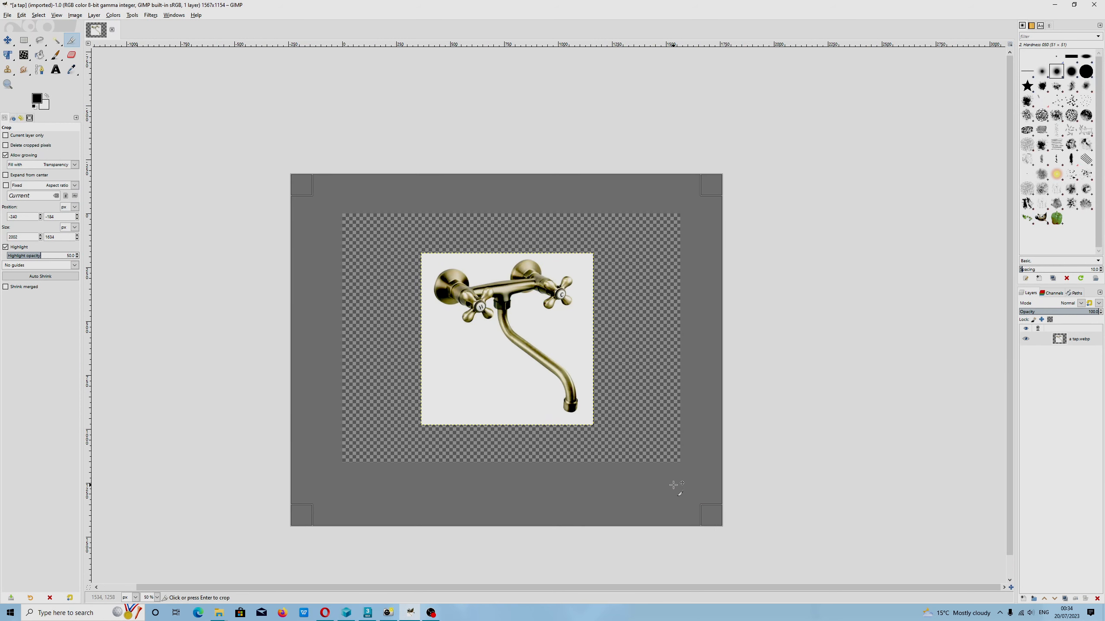
{"action": "left_click", "coordinate": [673, 484]}
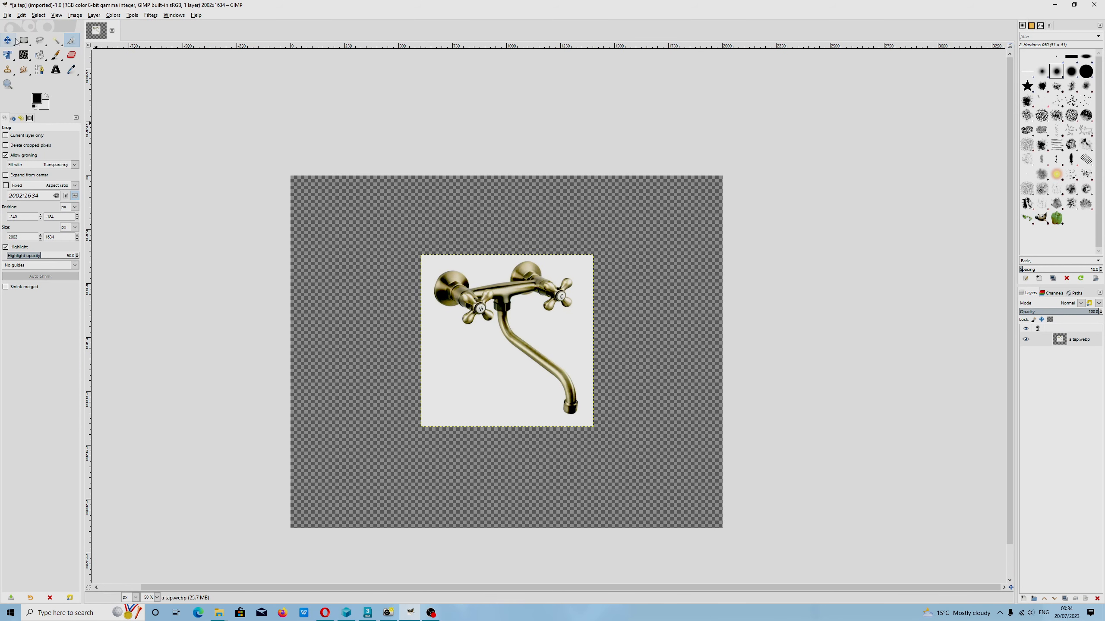
Start exporting the enlarged image and remove the webp extension from the file name.
{"action": "left_click", "coordinate": [7, 14]}
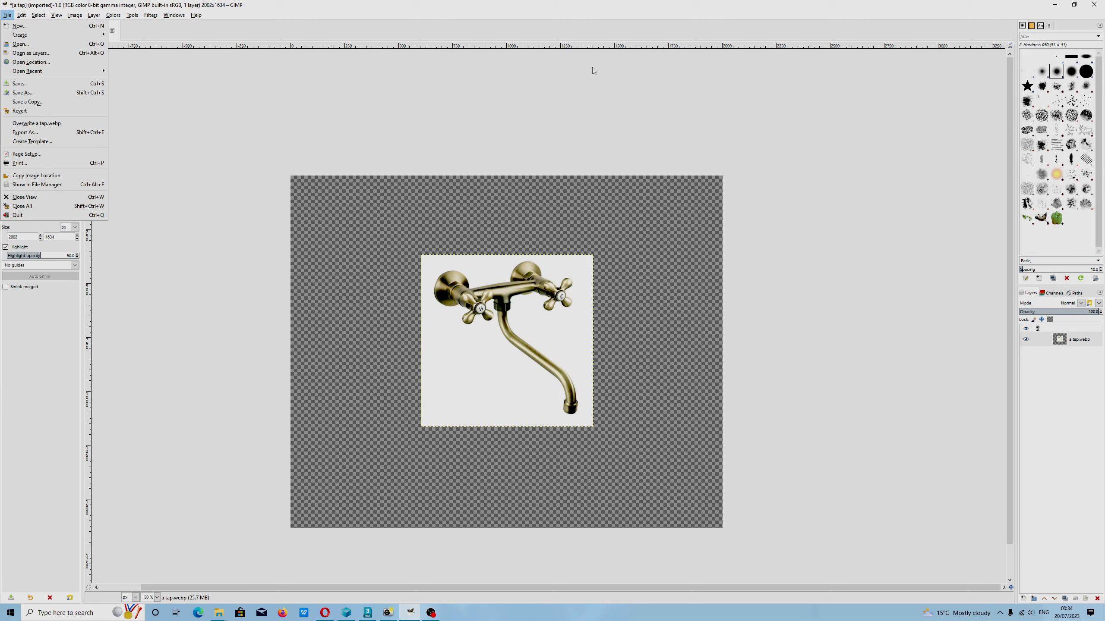
{"action": "left_click", "coordinate": [566, 25]}
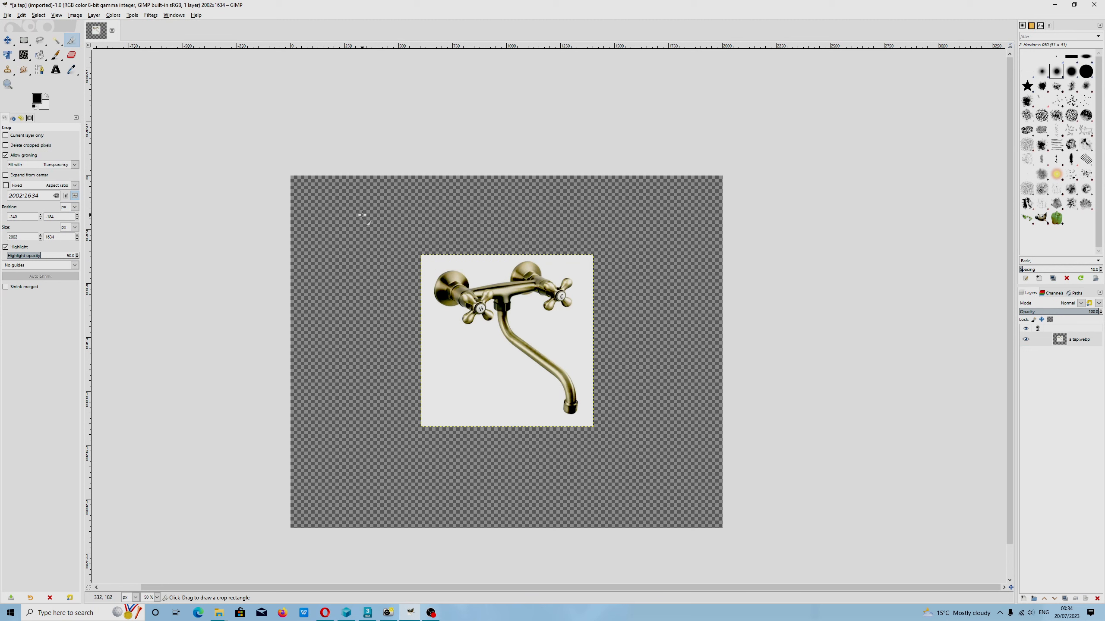
{"action": "left_click", "coordinate": [8, 15]}
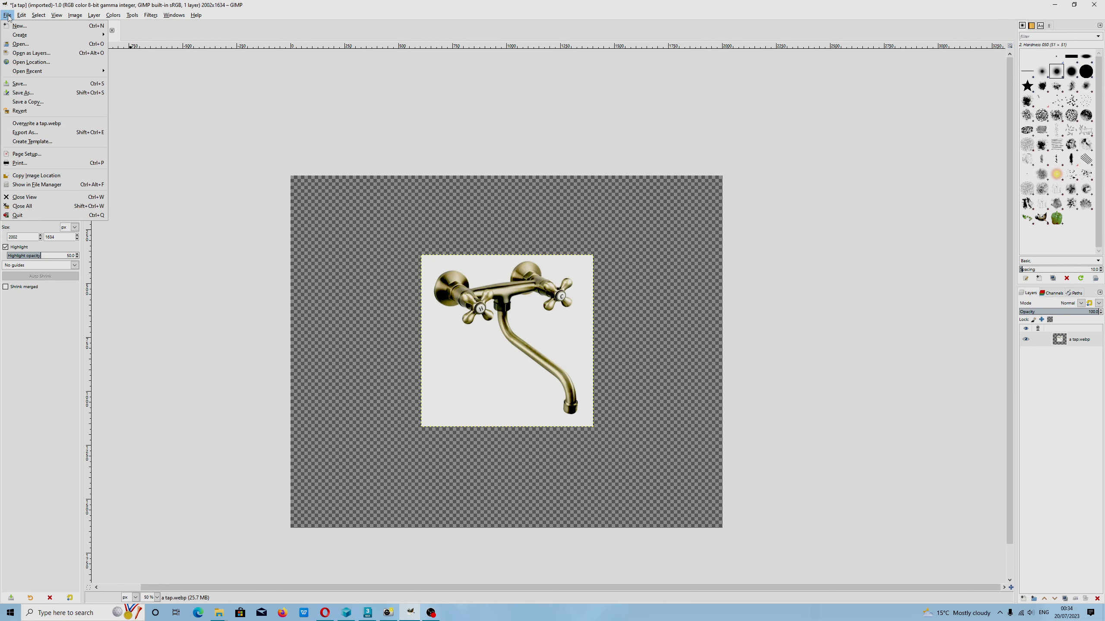
{"action": "left_click", "coordinate": [36, 136]}
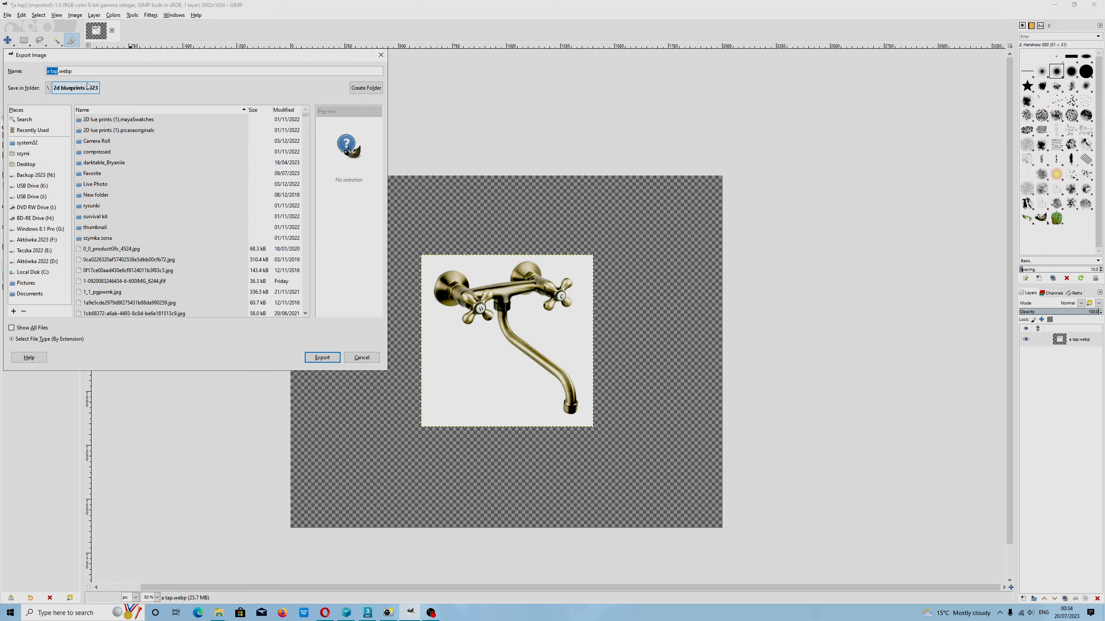
{"action": "left_click", "coordinate": [107, 73]}
{"action": "key", "text": "BackSpace"}
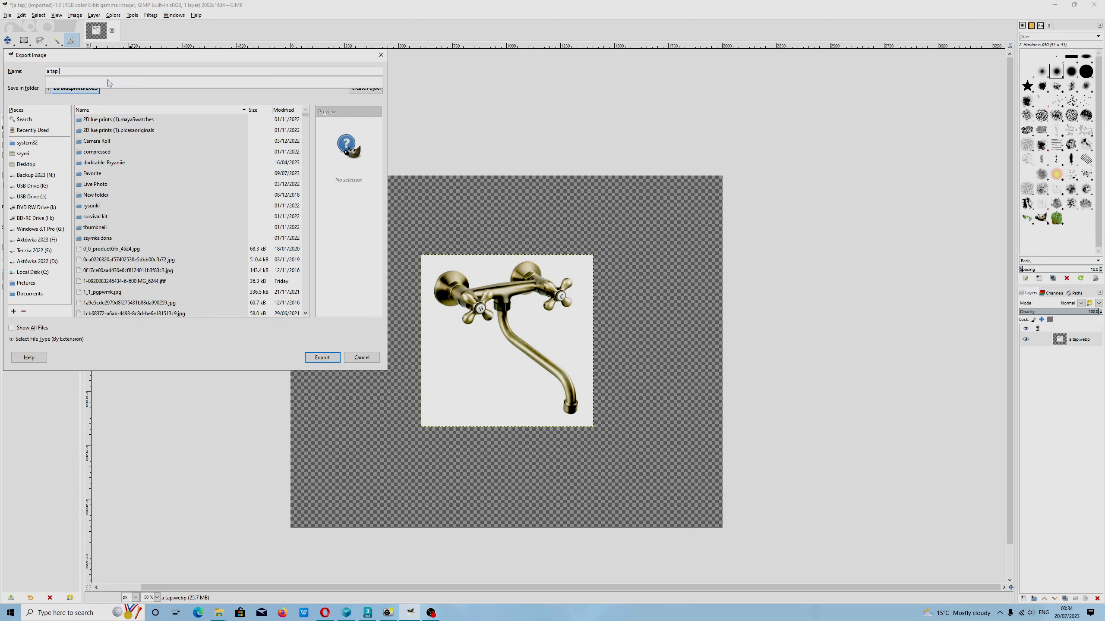
Set the export file type to JPEG image.
{"action": "left_click", "coordinate": [12, 340]}
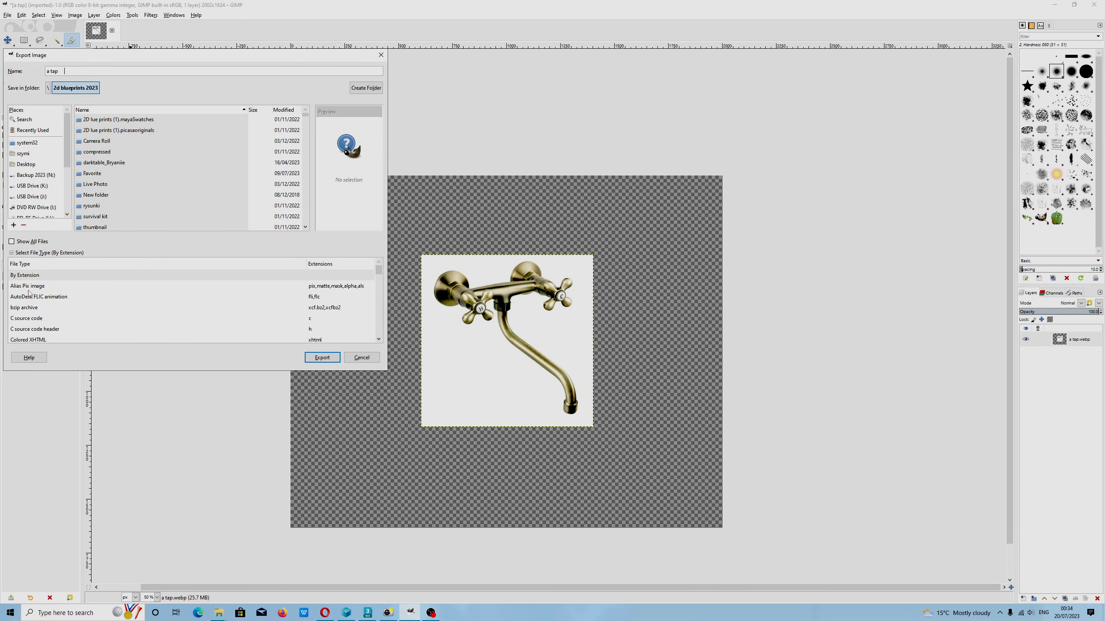
{"action": "scroll", "coordinate": [55, 300], "scroll_direction": "down", "scroll_amount": 2}
{"action": "scroll", "coordinate": [57, 301], "scroll_direction": "down", "scroll_amount": 5}
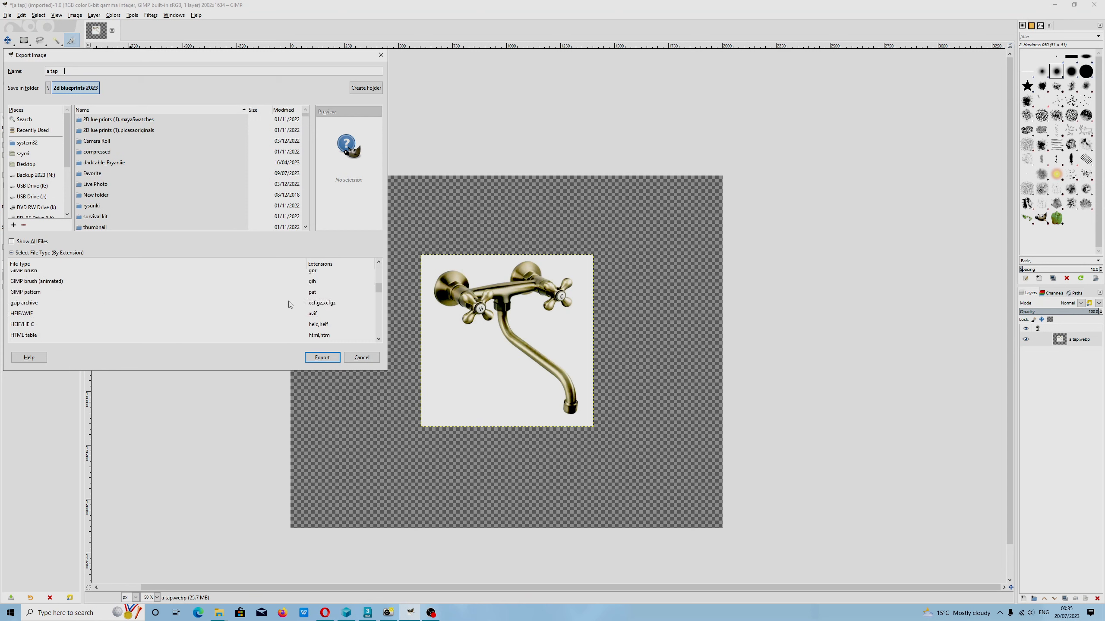
{"action": "scroll", "coordinate": [302, 316], "scroll_direction": "down", "scroll_amount": 1}
{"action": "scroll", "coordinate": [323, 331], "scroll_direction": "down", "scroll_amount": 1}
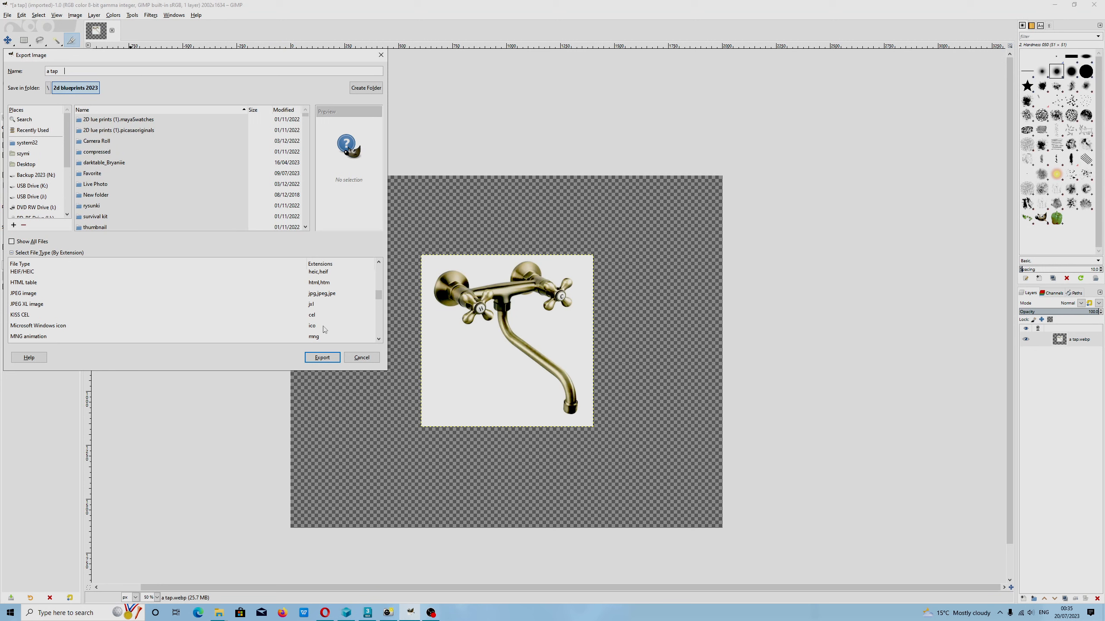
{"action": "left_click", "coordinate": [323, 295]}
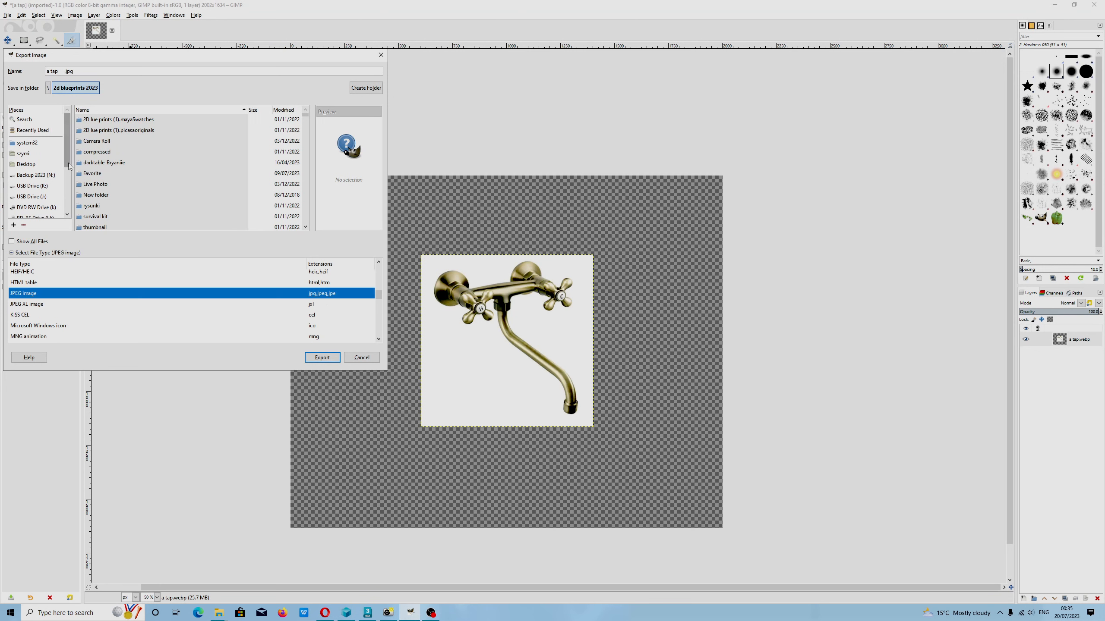
Choose the 2d blueprints 2023 folder on the Teczka 2022 (E:) drive as the export destination.
{"action": "scroll", "coordinate": [69, 177], "scroll_direction": "down", "scroll_amount": 1}
{"action": "scroll", "coordinate": [69, 178], "scroll_direction": "down", "scroll_amount": 1}
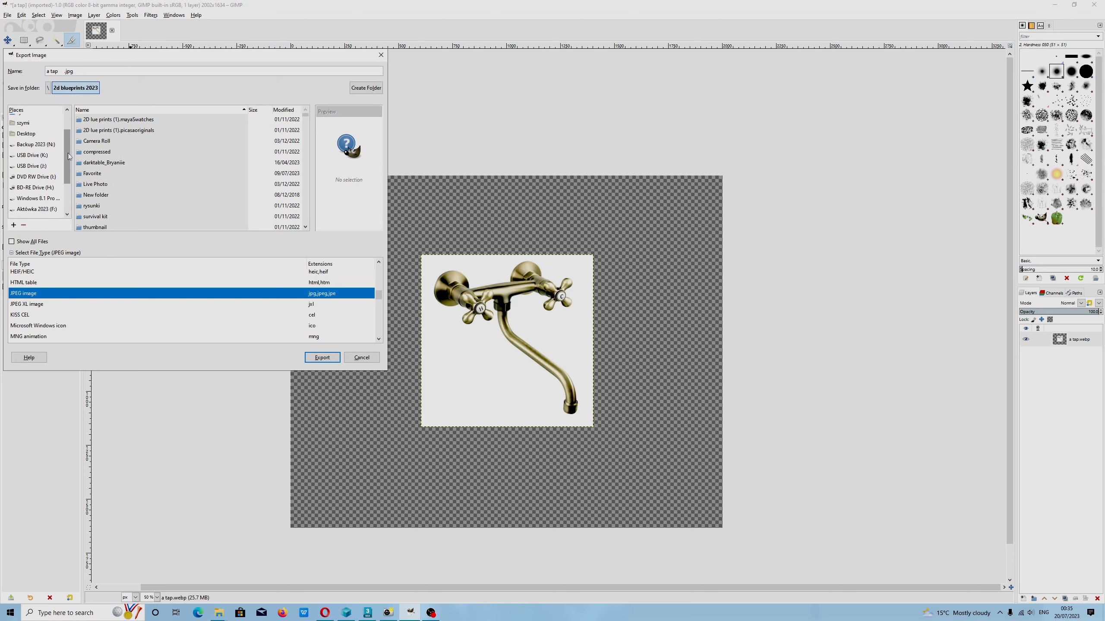
{"action": "scroll", "coordinate": [68, 137], "scroll_direction": "up", "scroll_amount": 2}
{"action": "scroll", "coordinate": [70, 121], "scroll_direction": "down", "scroll_amount": 2}
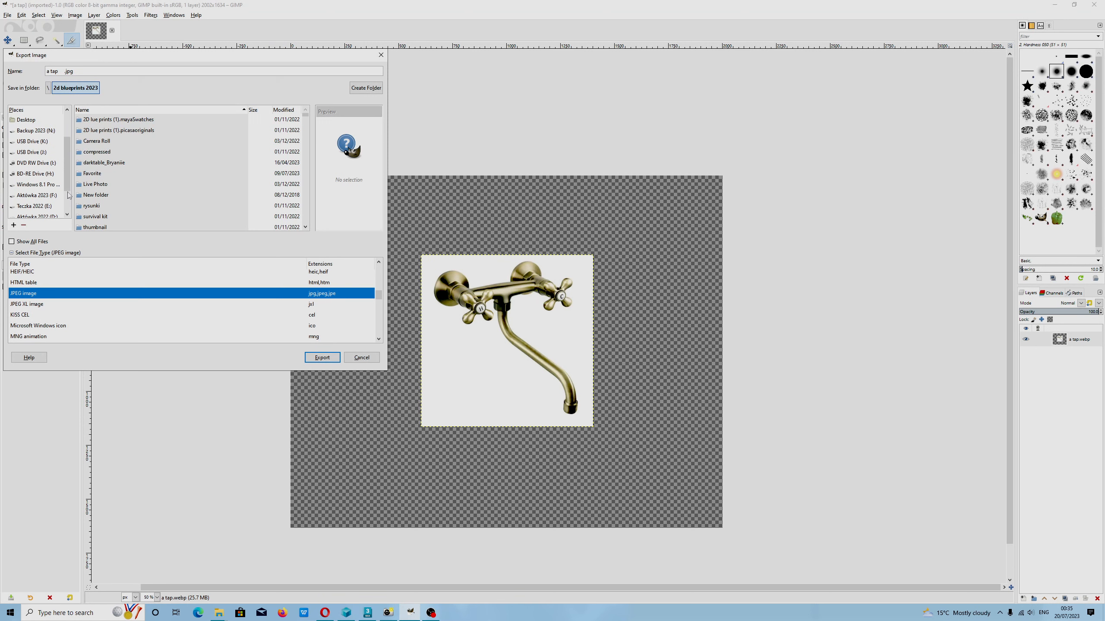
{"action": "left_click", "coordinate": [35, 206]}
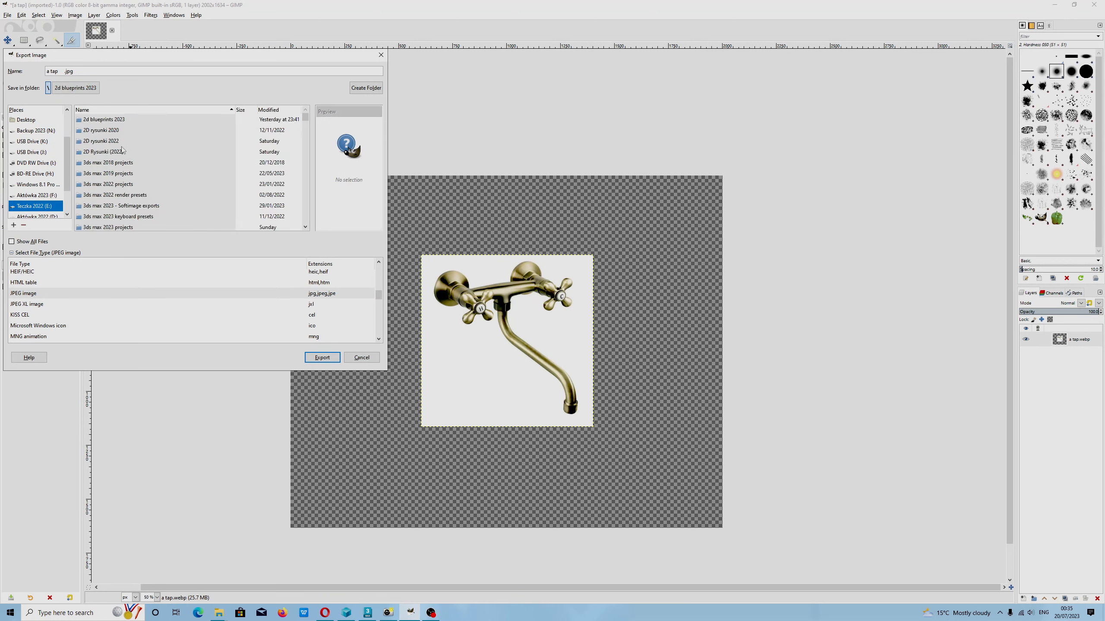
{"action": "double_click", "coordinate": [120, 122]}
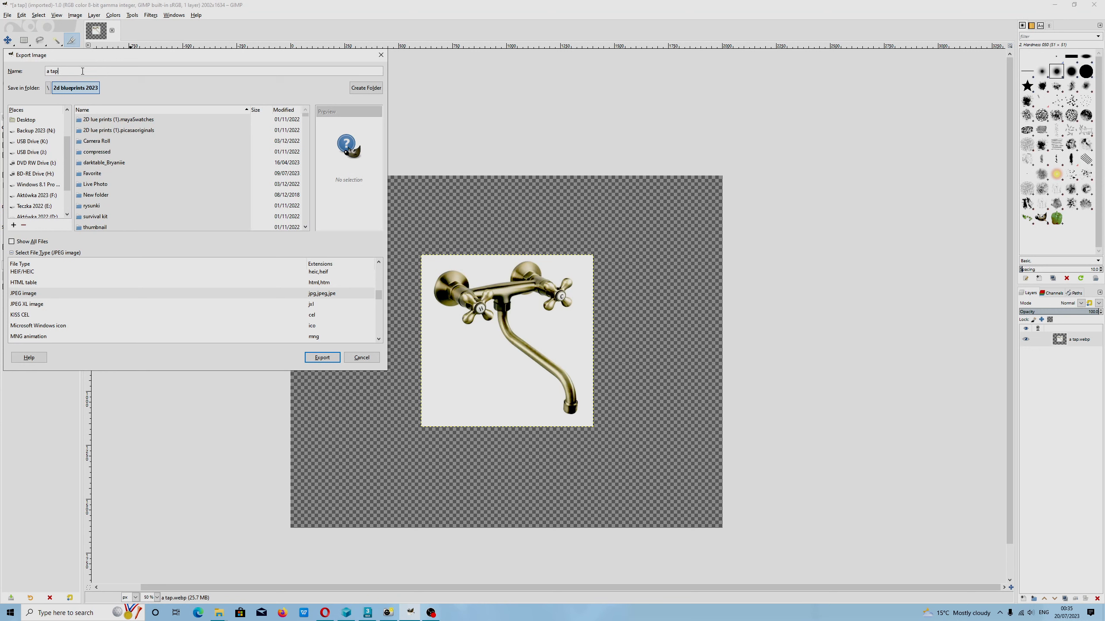
Name the export a tap, keep the JPEG image type, and export it with the default JPEG options.
{"action": "left_click", "coordinate": [334, 296]}
{"action": "left_click", "coordinate": [328, 298]}
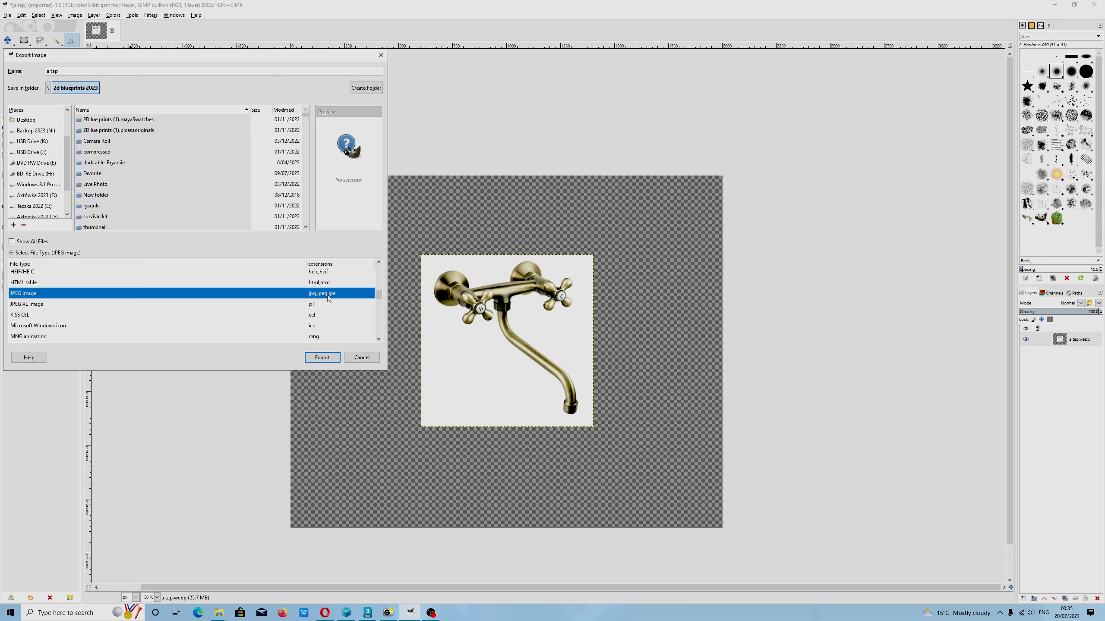
{"action": "left_click", "coordinate": [309, 357]}
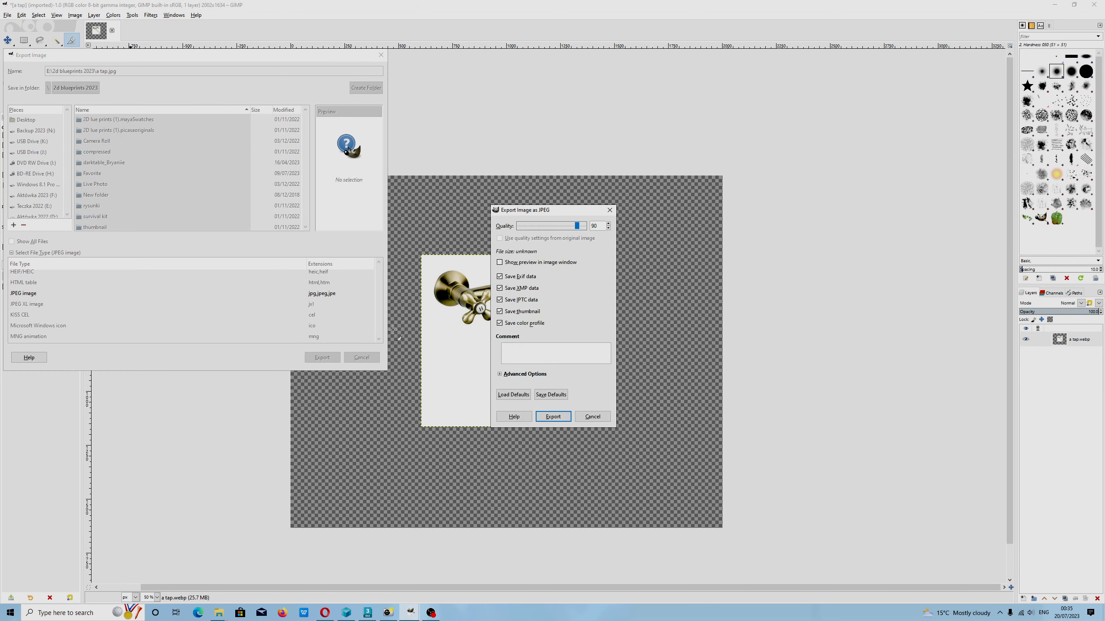
{"action": "left_click", "coordinate": [552, 418]}
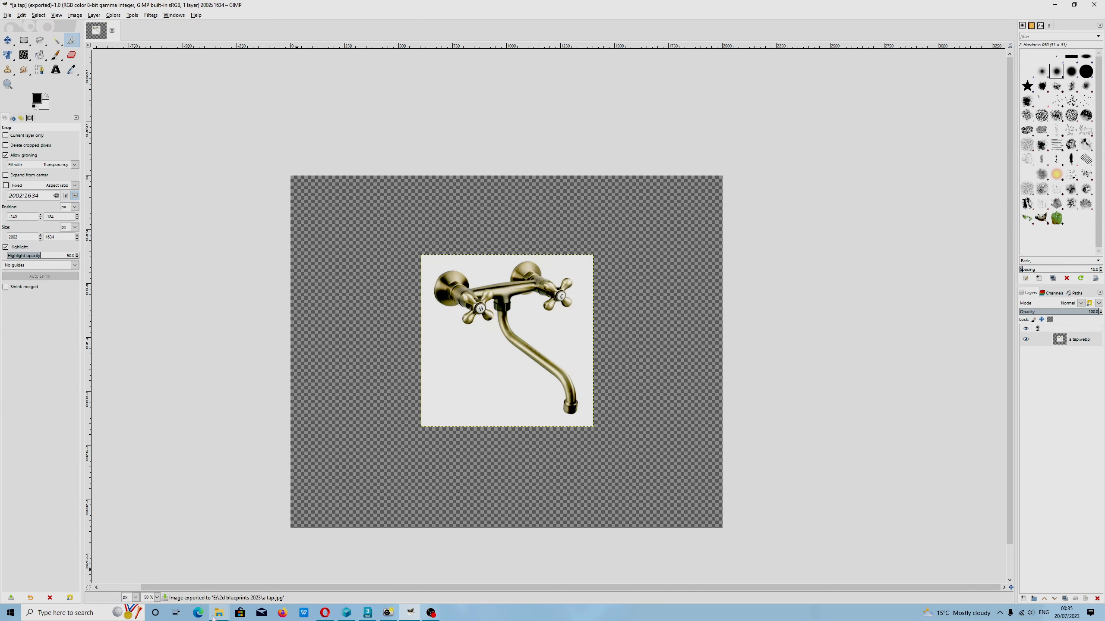
Switch to File Explorer, refresh the 2d blueprints 2023 folder, and open the exported a tap.jpg for viewing.
{"action": "mouse_move", "coordinate": [218, 616]}
{"action": "left_click", "coordinate": [401, 574]}
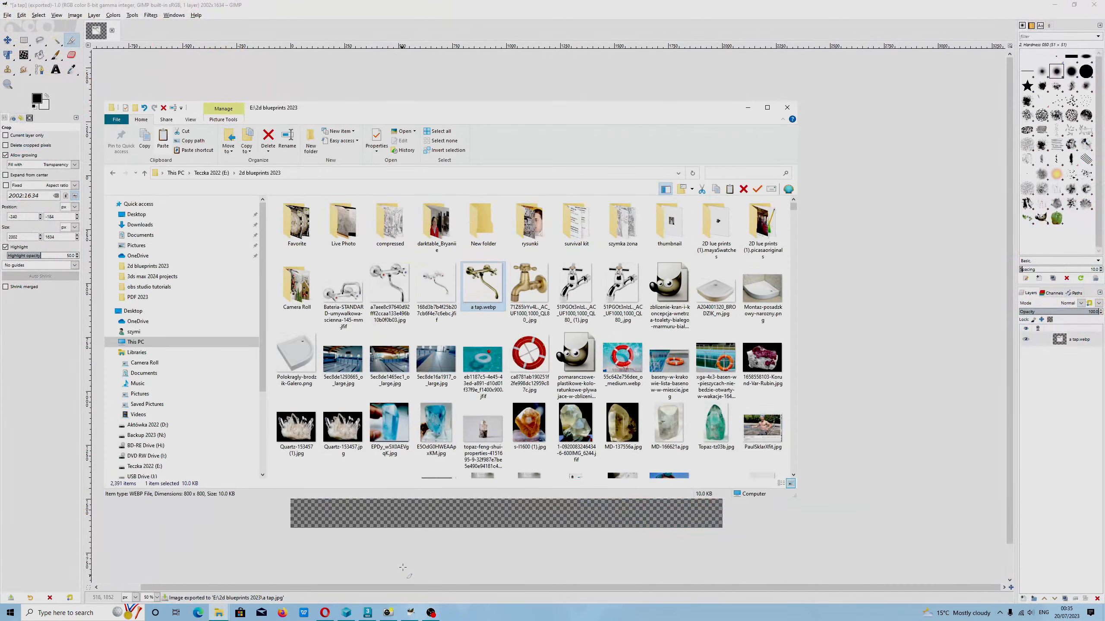
{"action": "right_click", "coordinate": [462, 255]}
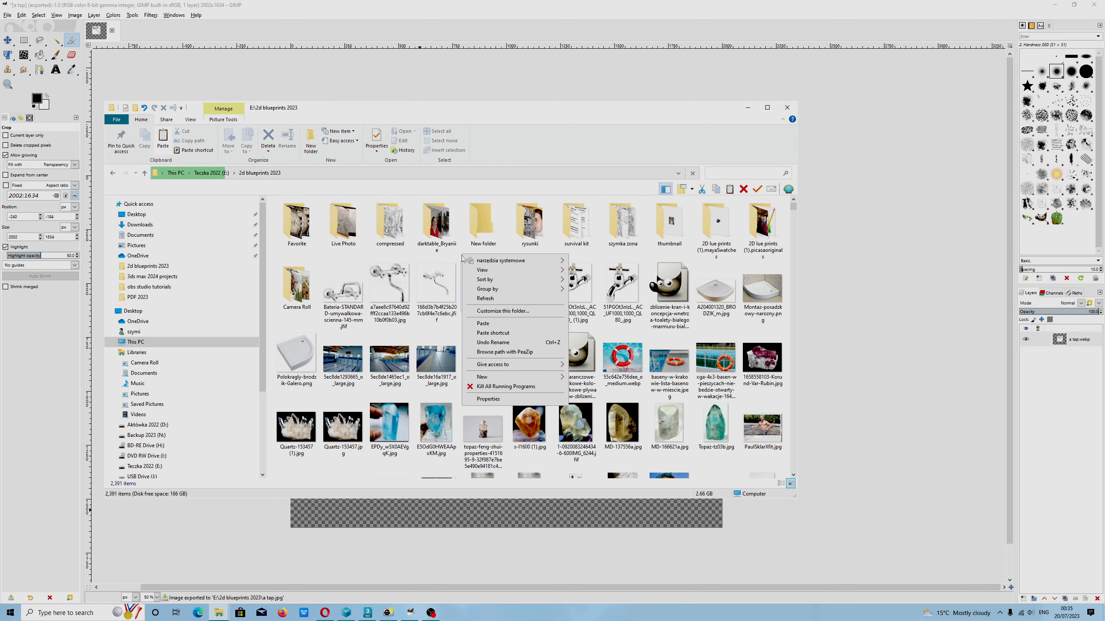
{"action": "left_click", "coordinate": [478, 302]}
{"action": "right_click", "coordinate": [462, 257]}
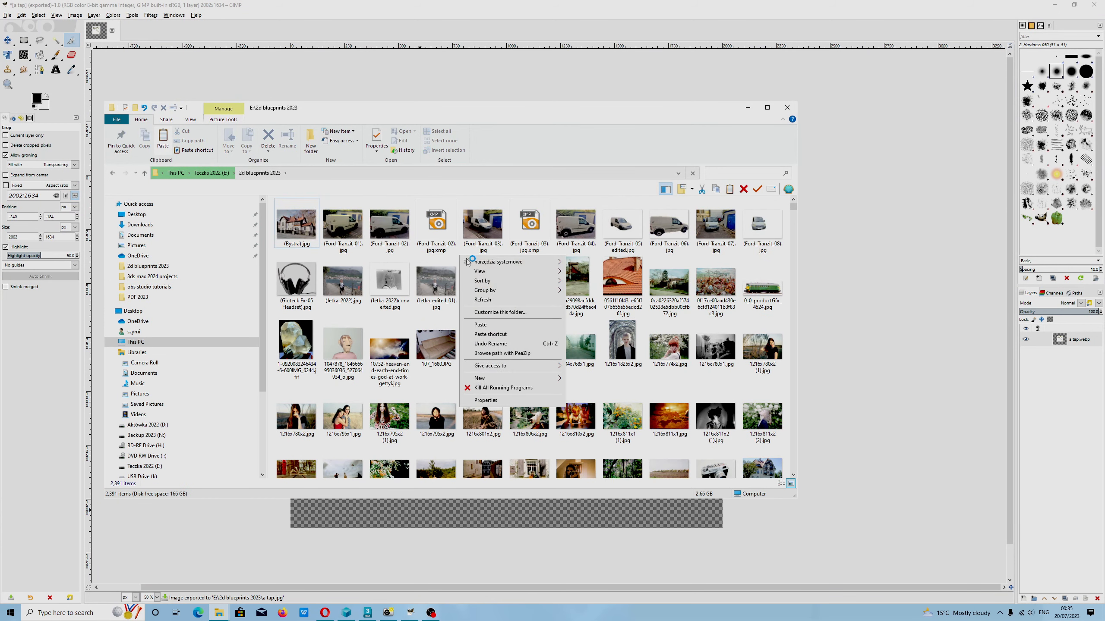
{"action": "mouse_move", "coordinate": [521, 280]}
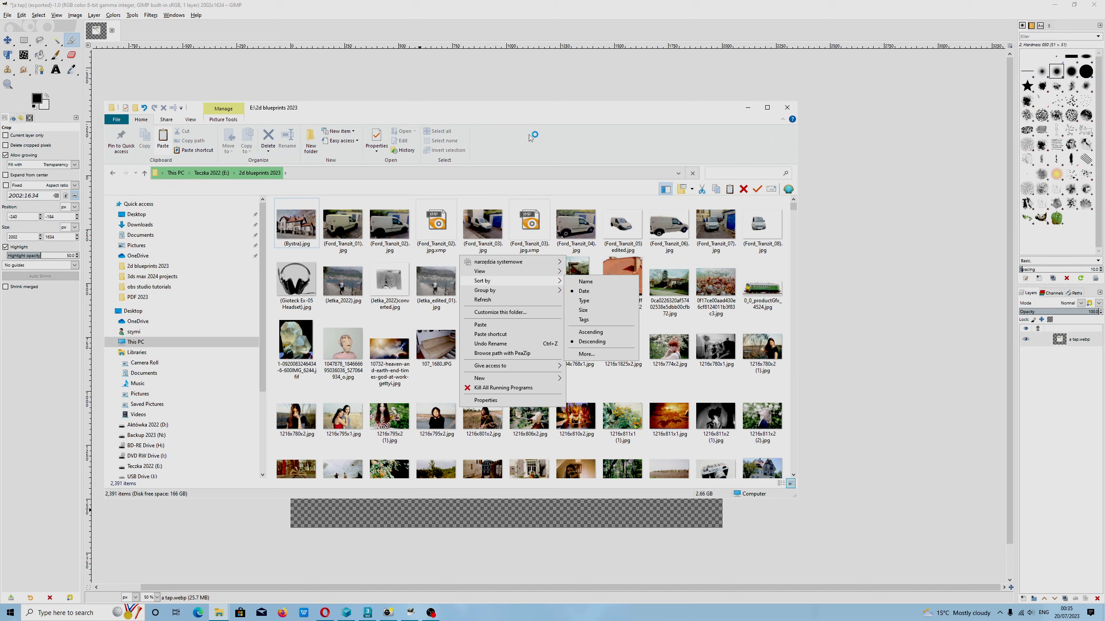
{"action": "left_click", "coordinate": [341, 285]}
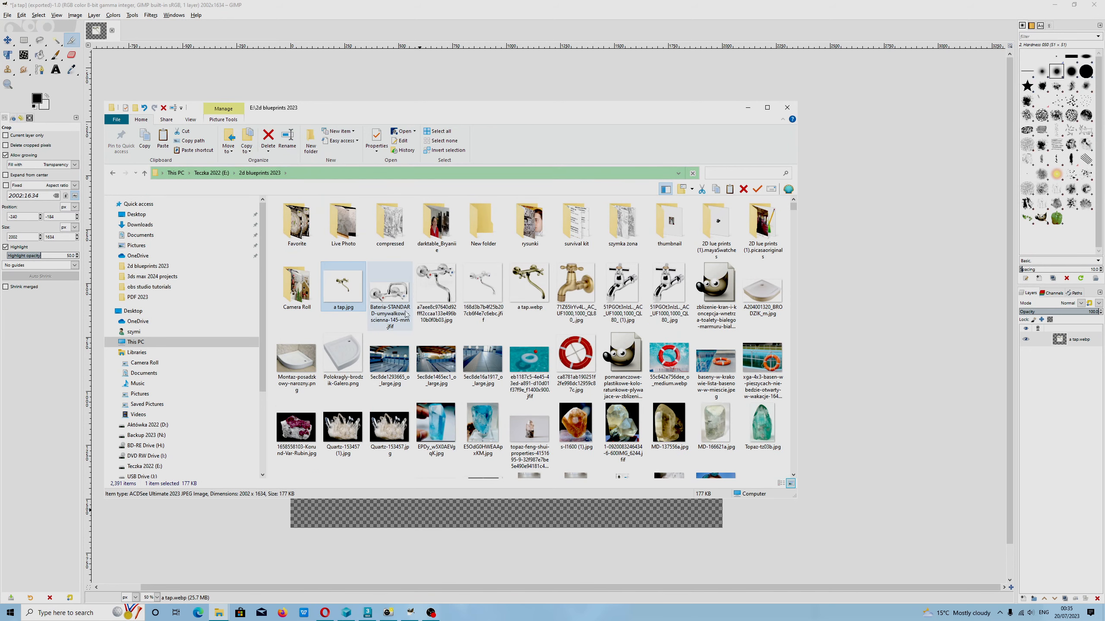
{"action": "double_click", "coordinate": [349, 291]}
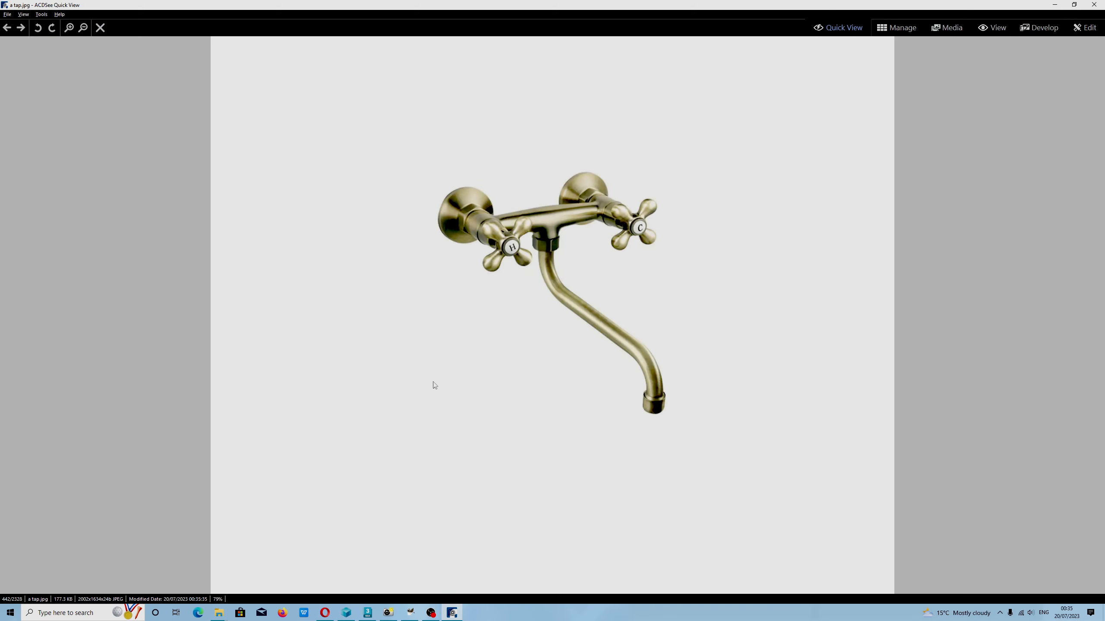
Switch to 3ds Max and move the Edit UVWs window away from its place beside the reference plane.
{"action": "left_click", "coordinate": [369, 613]}
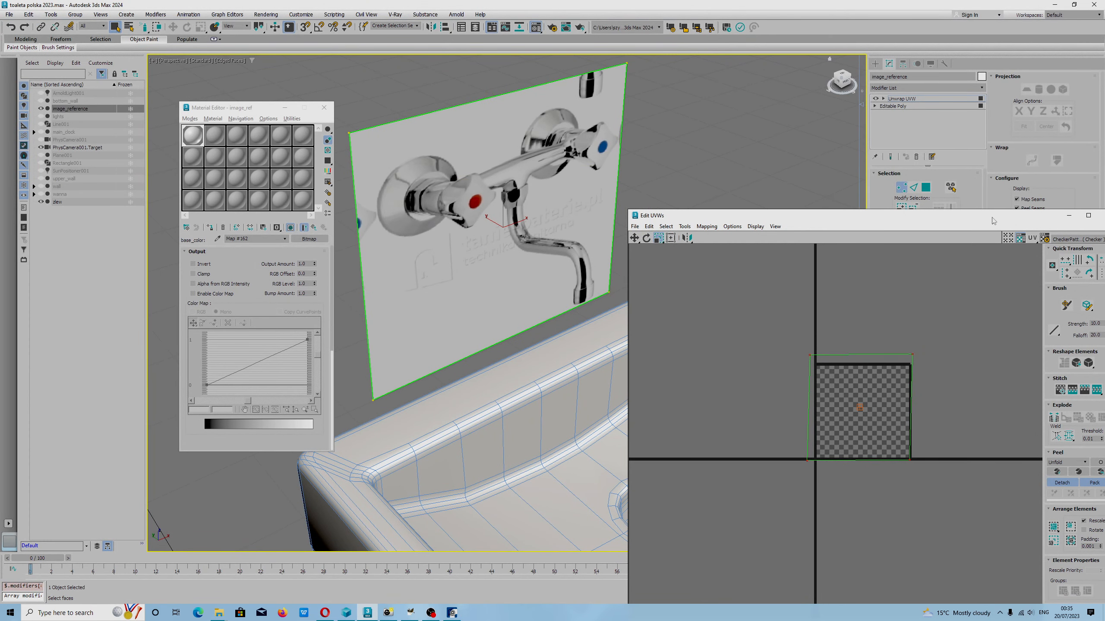
{"action": "left_click_drag", "start_coordinate": [992, 220], "coordinate": [797, 339]}
{"action": "left_click", "coordinate": [460, 162]}
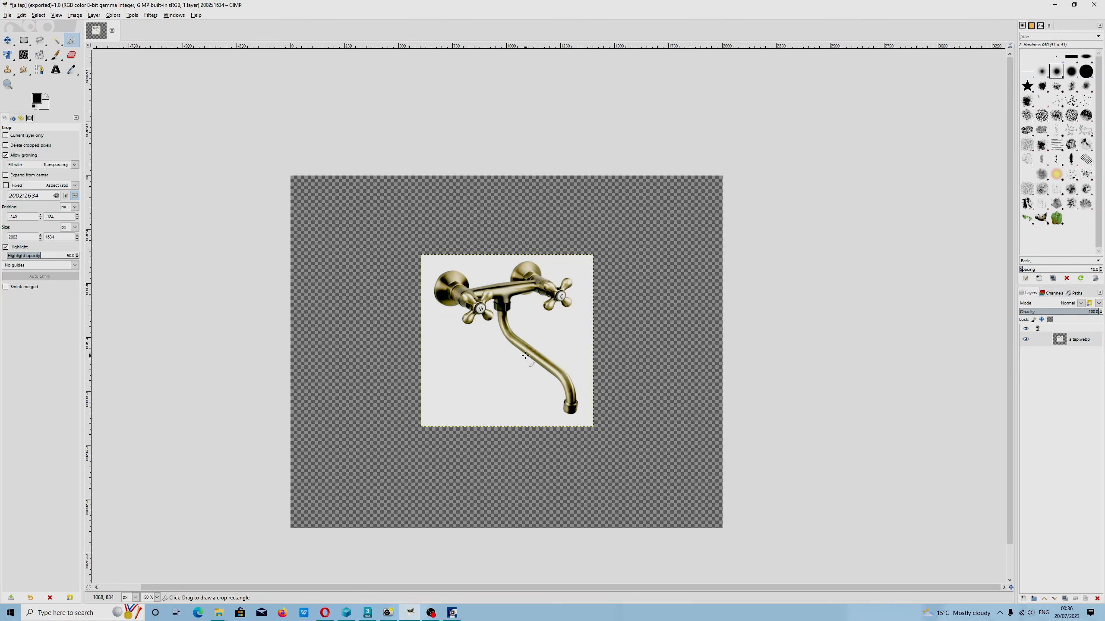
{"action": "key", "text": "shift+ctrl+j"}
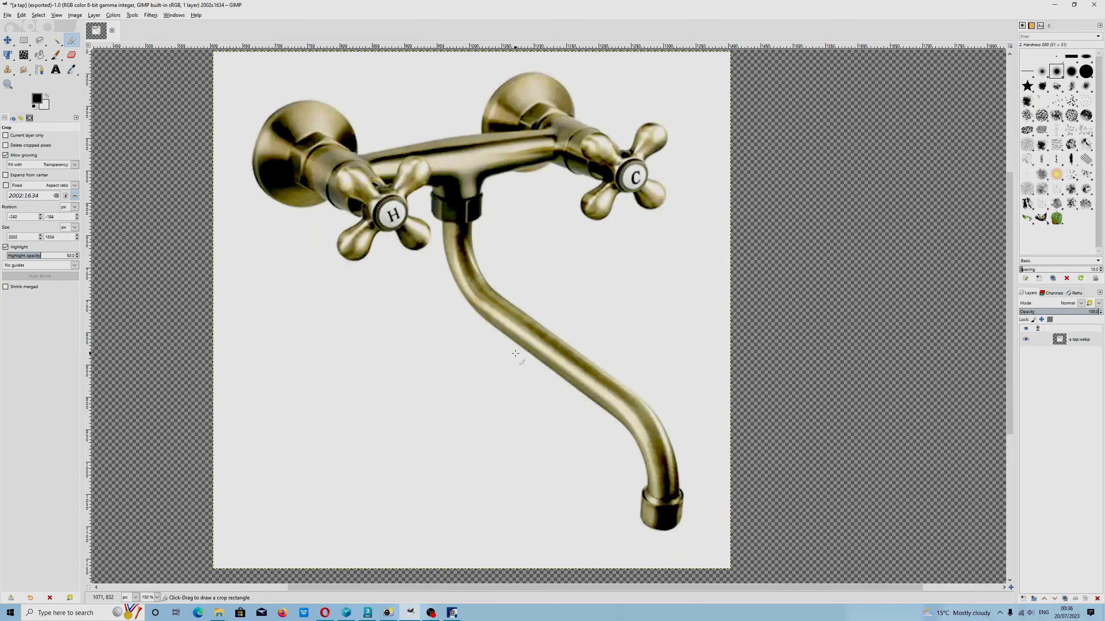
{"action": "key", "text": "1"}
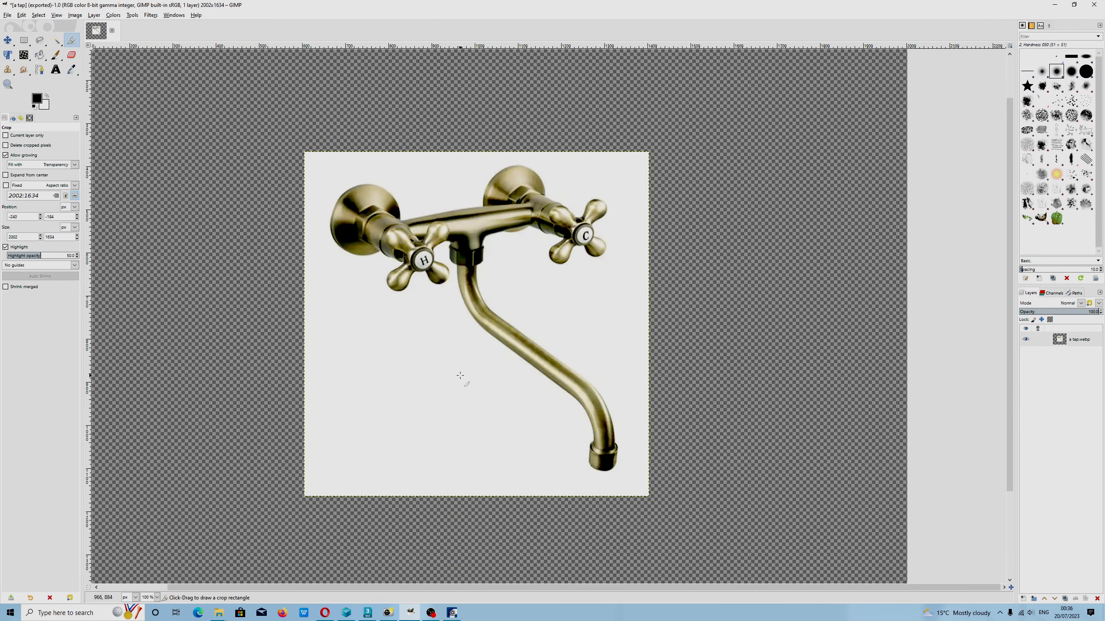
{"action": "key", "text": "minus"}
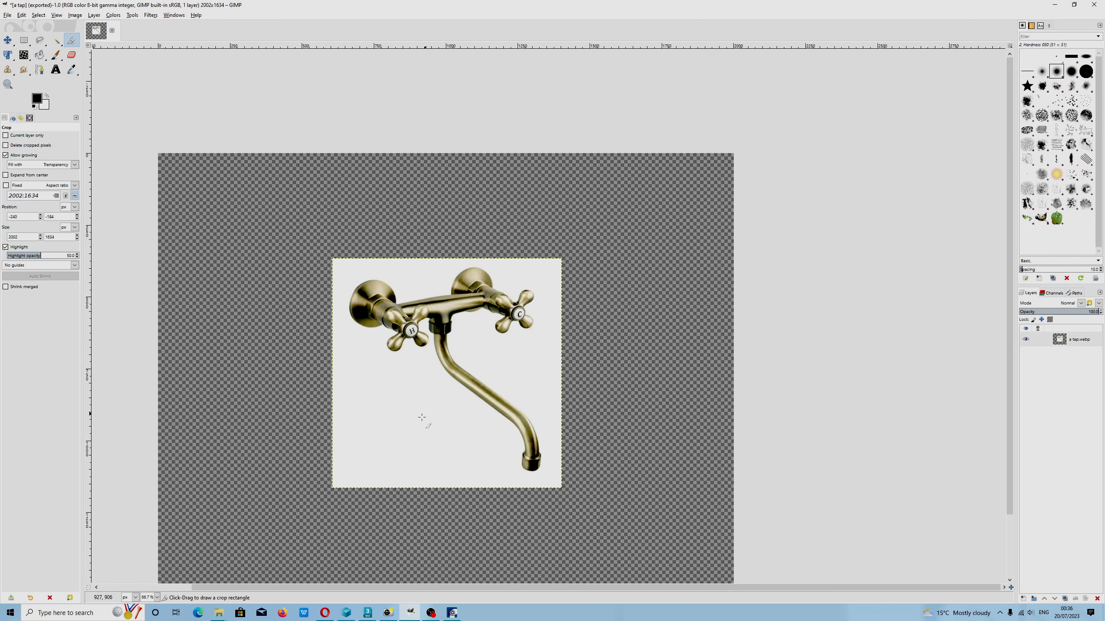
{"action": "left_click", "coordinate": [453, 614]}
{"action": "left_click", "coordinate": [452, 613]}
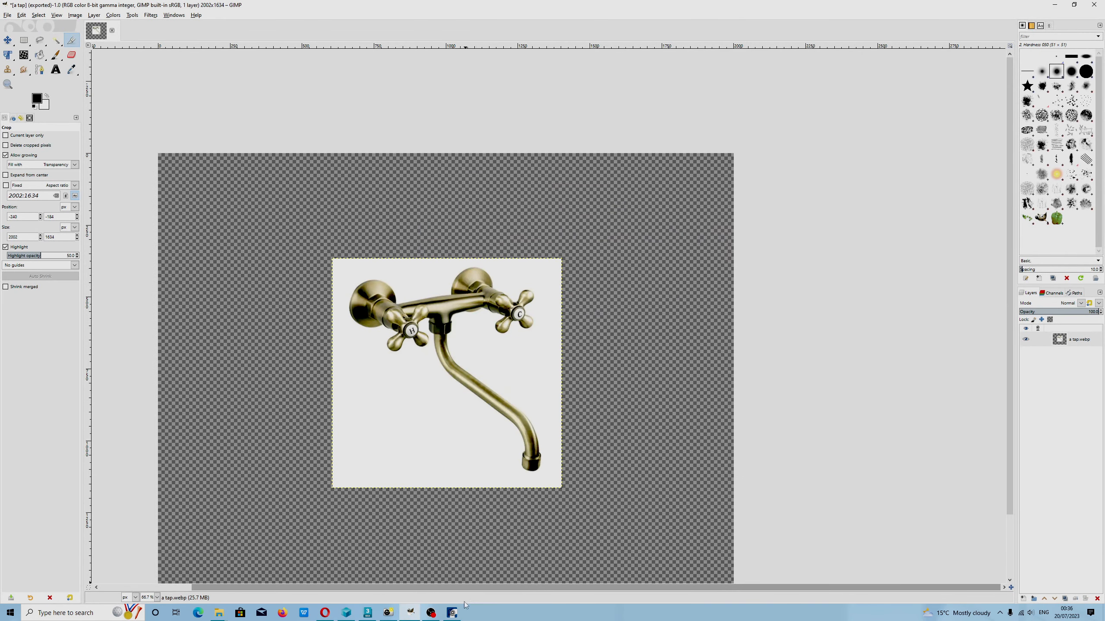
{"action": "left_click", "coordinate": [452, 614]}
{"action": "left_click", "coordinate": [452, 613]}
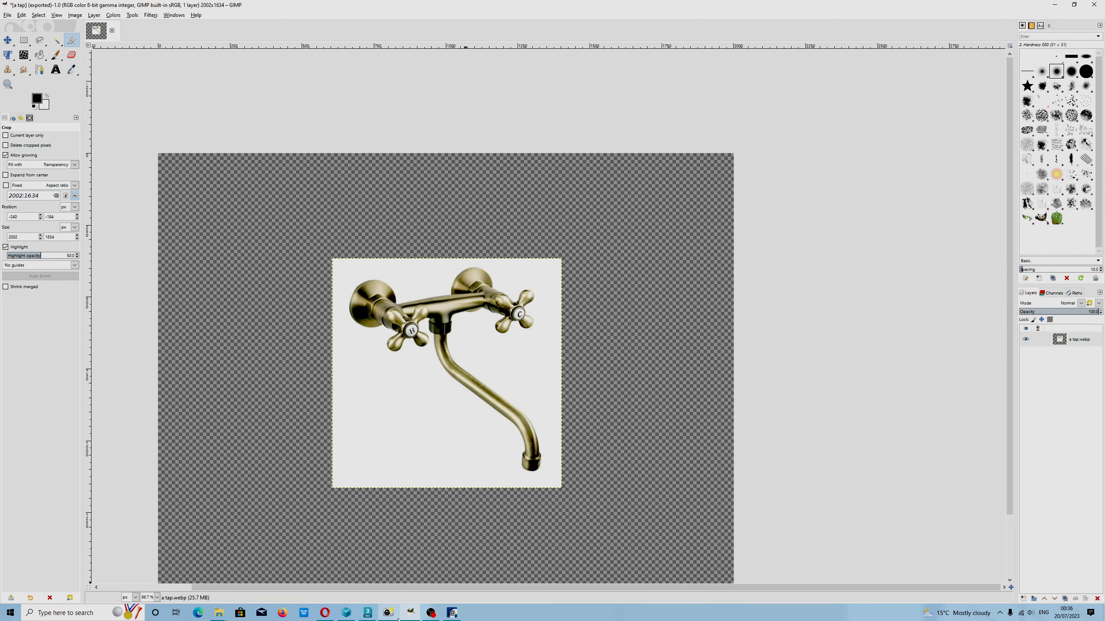
Close the exported a tap image in GIMP and discard its unsaved changes.
{"action": "left_click", "coordinate": [368, 613]}
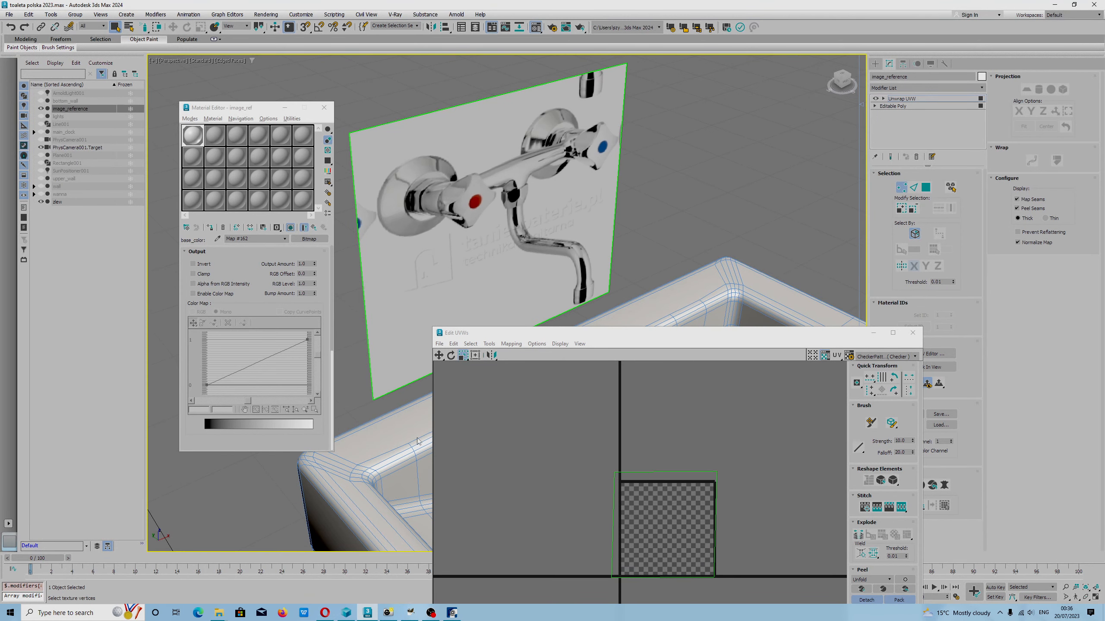
{"action": "left_click", "coordinate": [410, 612]}
{"action": "left_click", "coordinate": [111, 31]}
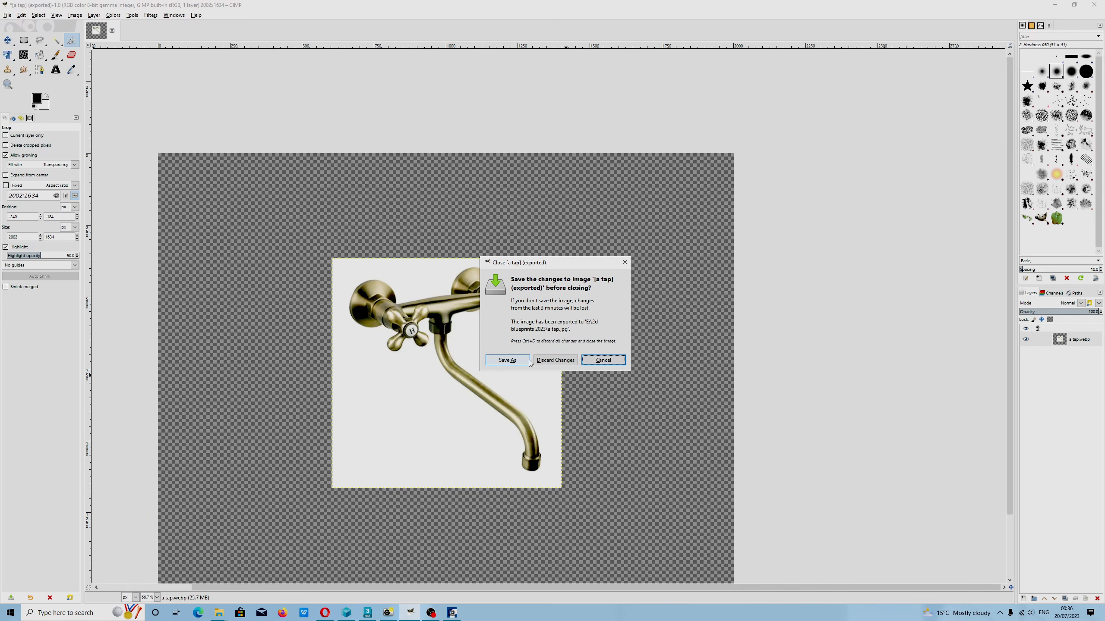
{"action": "left_click", "coordinate": [555, 361]}
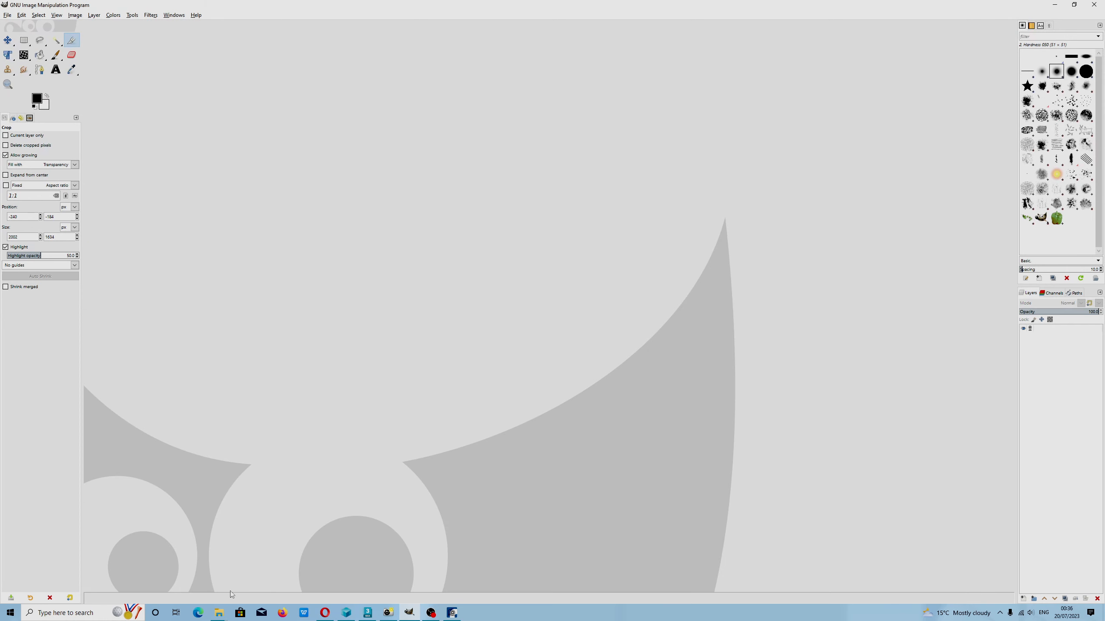
Bring the chrome tap image with red and blue handles from the 2d blueprints 2023 folder into GIMP.
{"action": "left_click", "coordinate": [218, 614]}
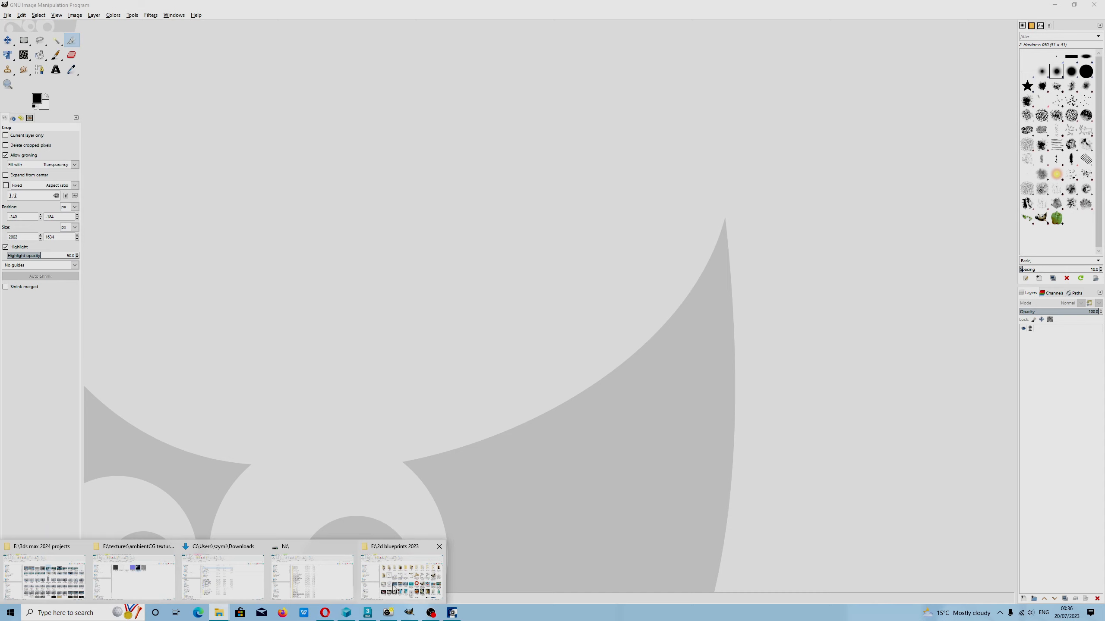
{"action": "left_click", "coordinate": [392, 589]}
{"action": "left_click_drag", "start_coordinate": [449, 279], "coordinate": [848, 297]}
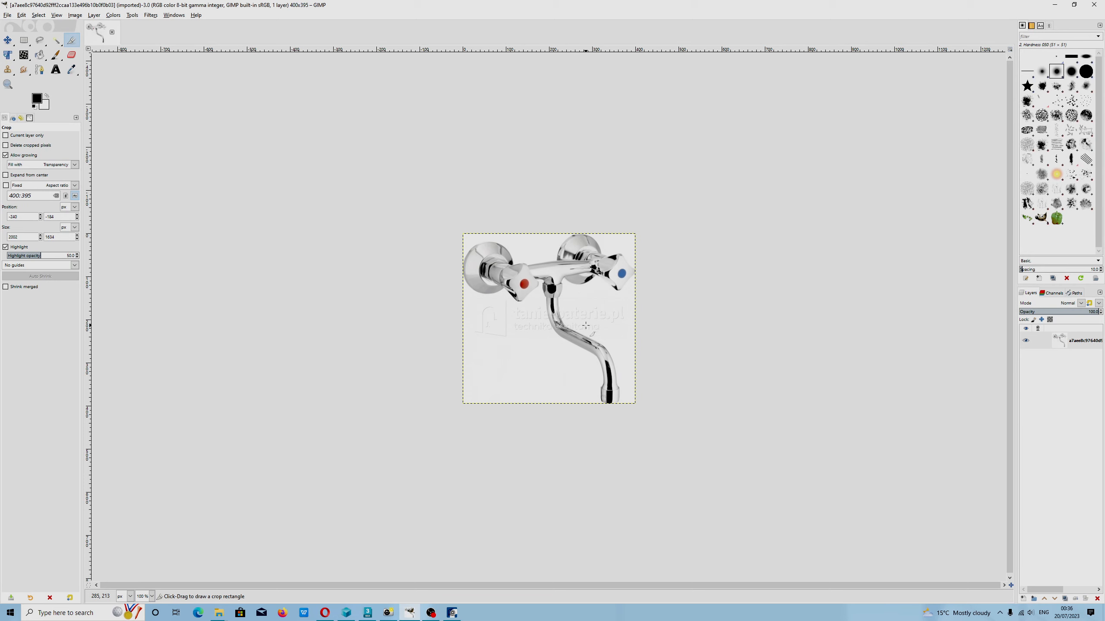
Crop outward around the chrome tap image to enlarge the canvas to about 1184 × 963 px.
{"action": "scroll", "coordinate": [526, 309], "scroll_direction": "up", "scroll_amount": 1}
{"action": "scroll", "coordinate": [525, 309], "scroll_direction": "down", "scroll_amount": 1}
{"action": "left_click_drag", "start_coordinate": [288, 117], "coordinate": [803, 536]}
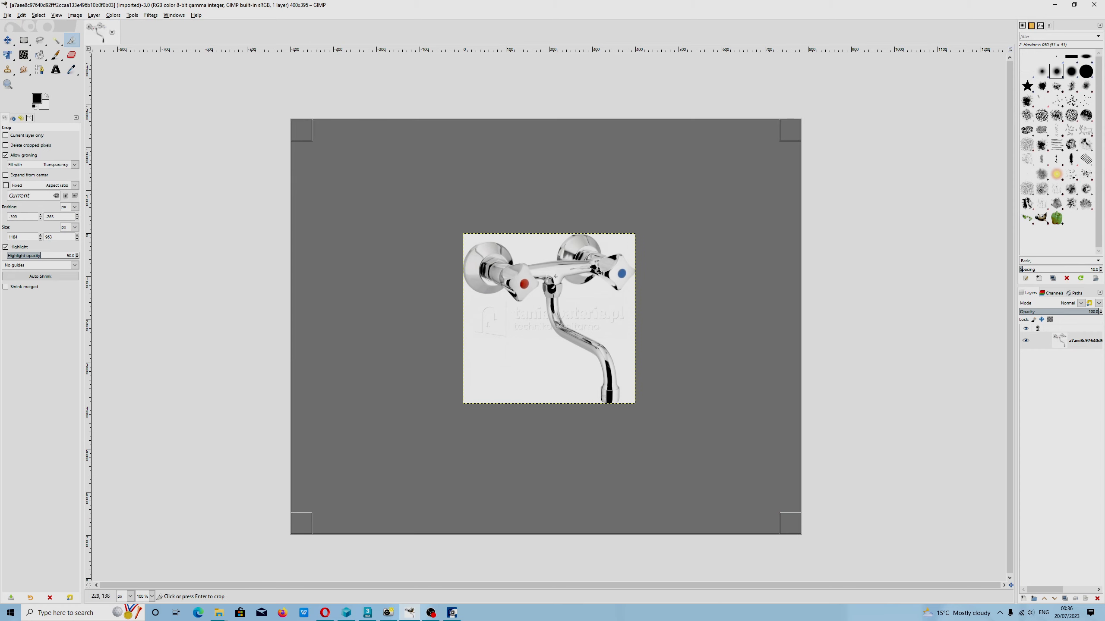
Start a Scissors Select outline beside the spout pipe and trace it up along the collar beneath the crossbar.
{"action": "right_click", "coordinate": [40, 43]}
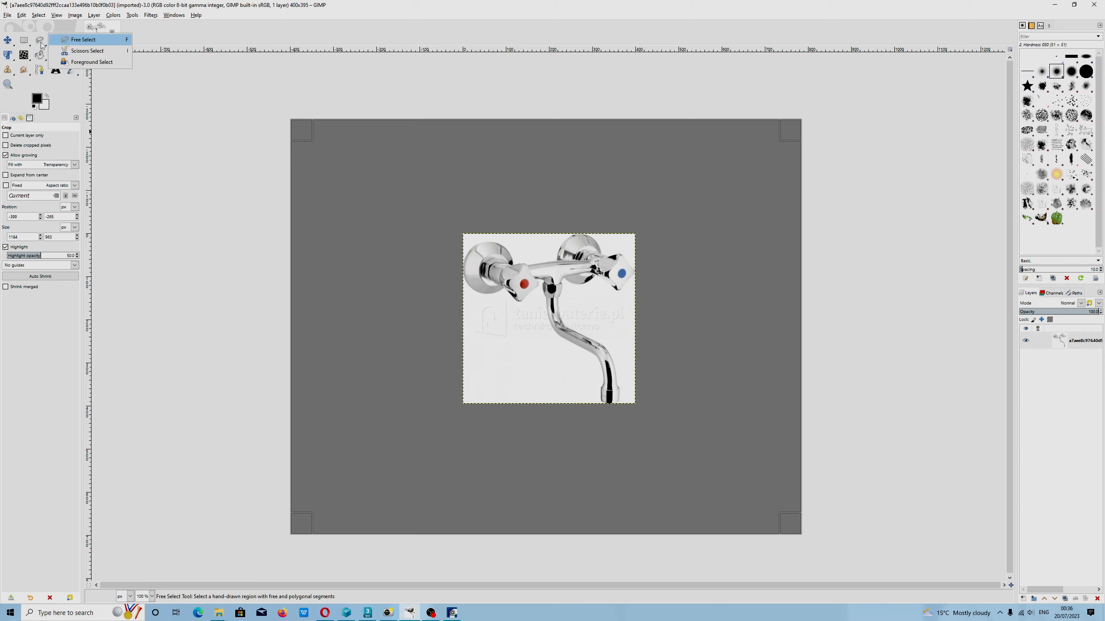
{"action": "left_click", "coordinate": [96, 51]}
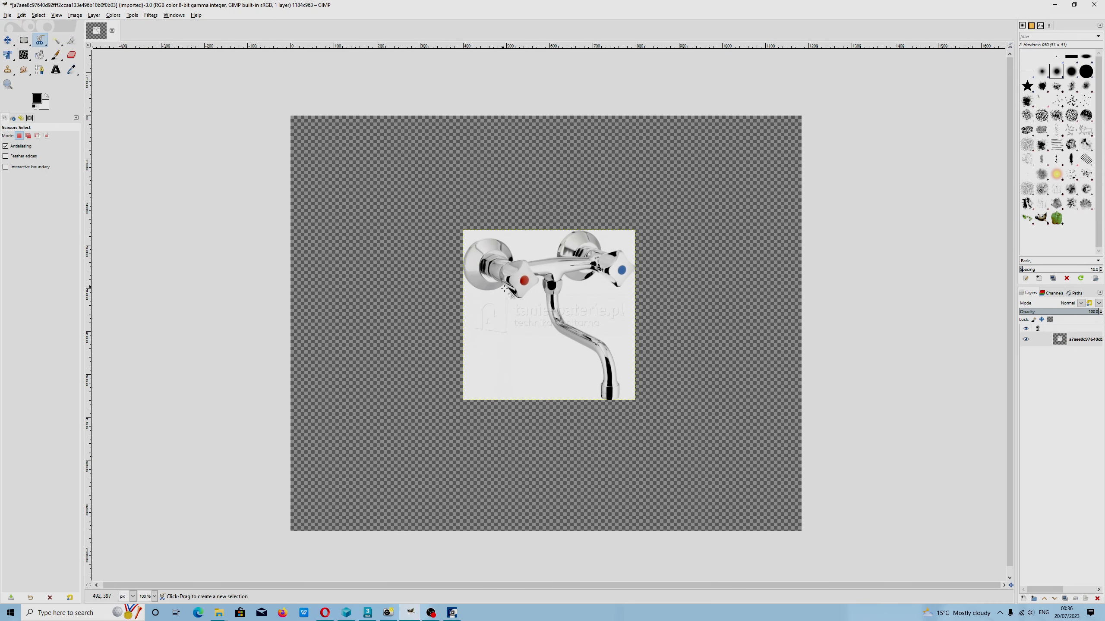
{"action": "left_click", "coordinate": [536, 316]}
{"action": "left_click", "coordinate": [548, 293]}
{"action": "scroll", "coordinate": [539, 300], "scroll_direction": "up", "scroll_amount": 3}
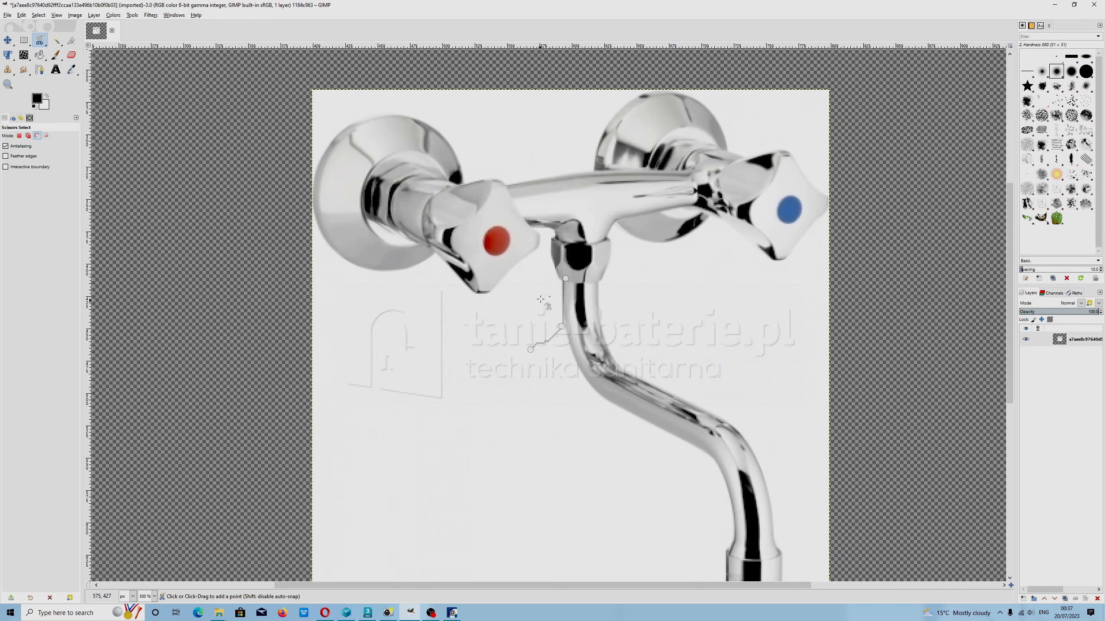
{"action": "left_click", "coordinate": [562, 285]}
{"action": "left_click", "coordinate": [552, 271]}
{"action": "left_click", "coordinate": [547, 246]}
{"action": "left_click", "coordinate": [552, 235]}
Enable feathered edges with a 3.0 radius and extend the scissors outline under the crossbar to the red handle.
{"action": "left_click", "coordinate": [7, 157]}
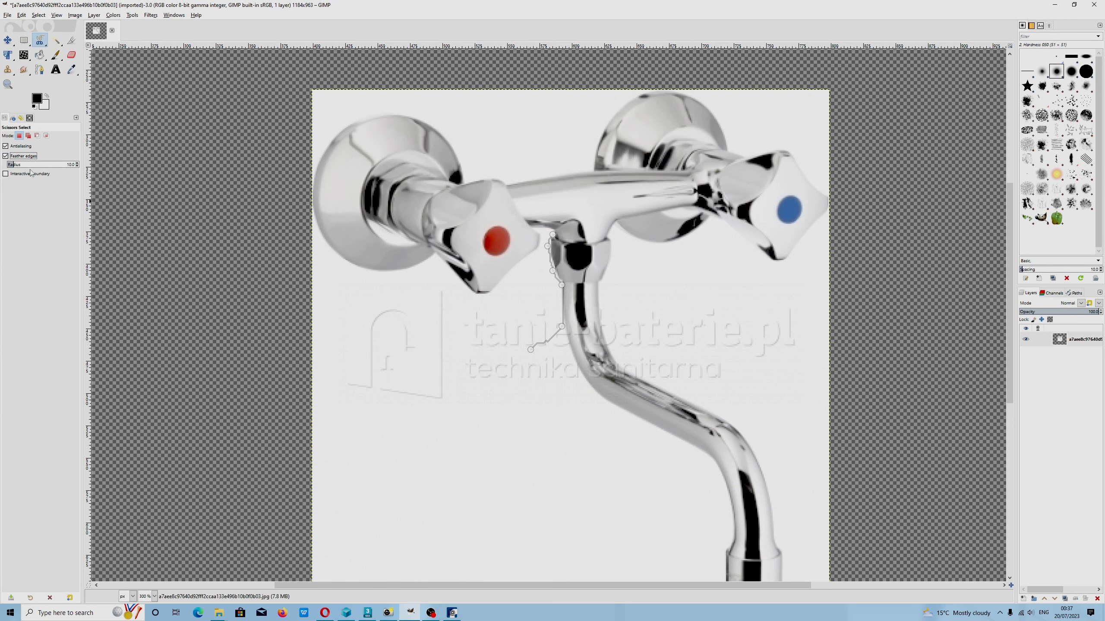
{"action": "left_click", "coordinate": [9, 165]}
{"action": "left_click", "coordinate": [541, 230]}
{"action": "left_click", "coordinate": [531, 227]}
{"action": "left_click", "coordinate": [541, 243]}
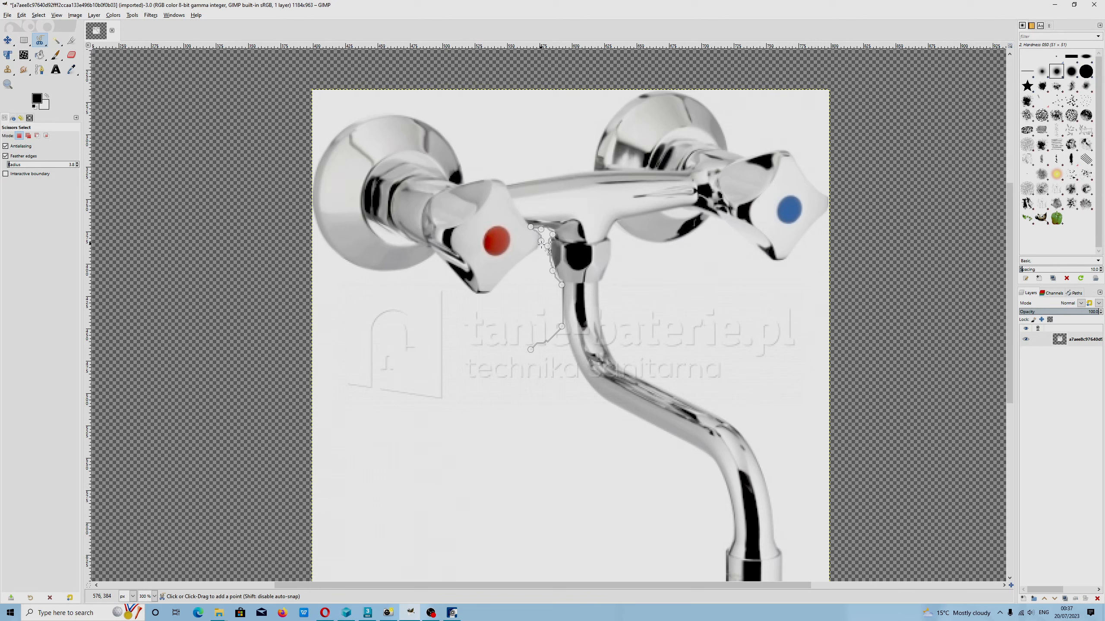
Trace the scissors outline around the red handle and the left wall flange, and undo the last point.
{"action": "left_click", "coordinate": [508, 273]}
{"action": "left_click", "coordinate": [460, 280]}
{"action": "left_click", "coordinate": [434, 252]}
{"action": "left_click", "coordinate": [411, 273]}
{"action": "left_click", "coordinate": [348, 263]}
{"action": "left_click", "coordinate": [316, 223]}
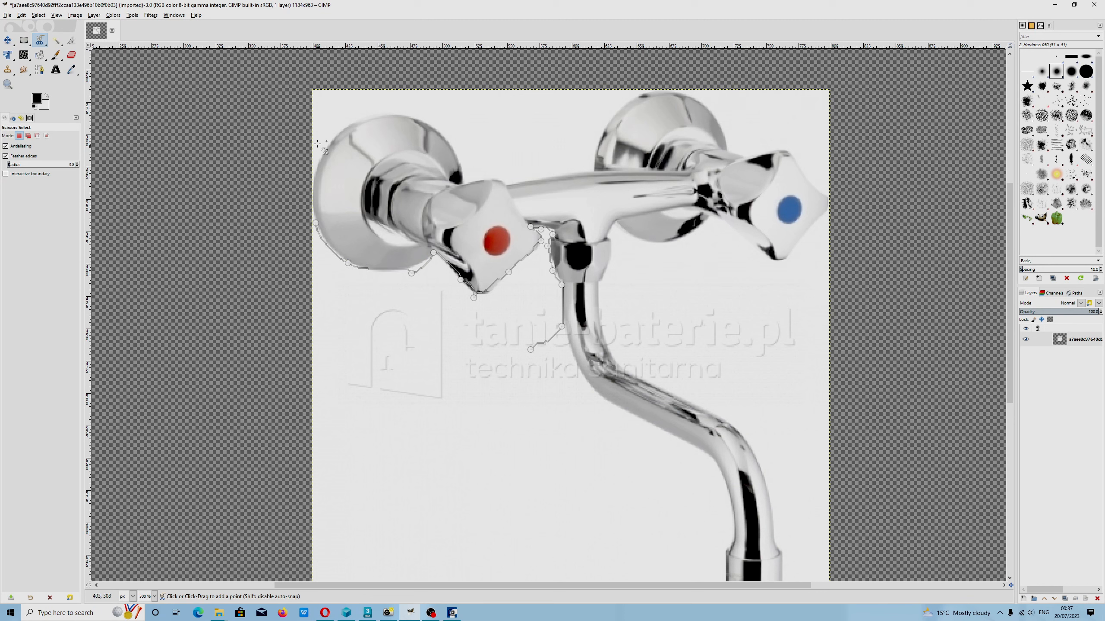
{"action": "left_click", "coordinate": [326, 144]}
{"action": "key", "text": "ctrl+z"}
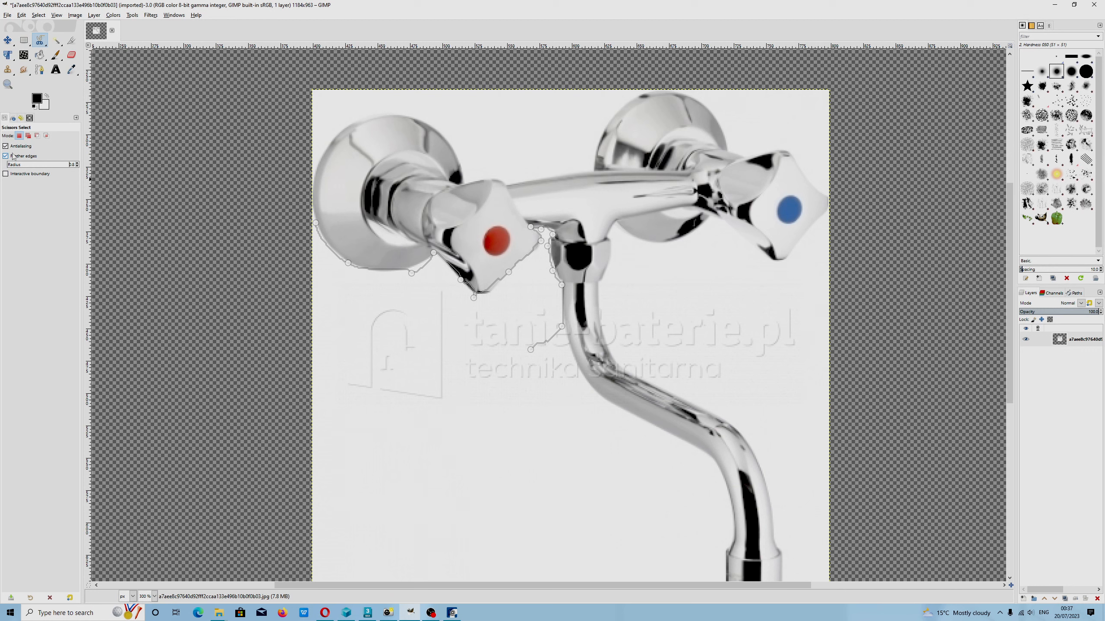
Turn off antialiasing and finish the scissors outline over the left flange and crossbar, closing it into a selection.
{"action": "left_click", "coordinate": [6, 147]}
{"action": "left_click", "coordinate": [328, 125]}
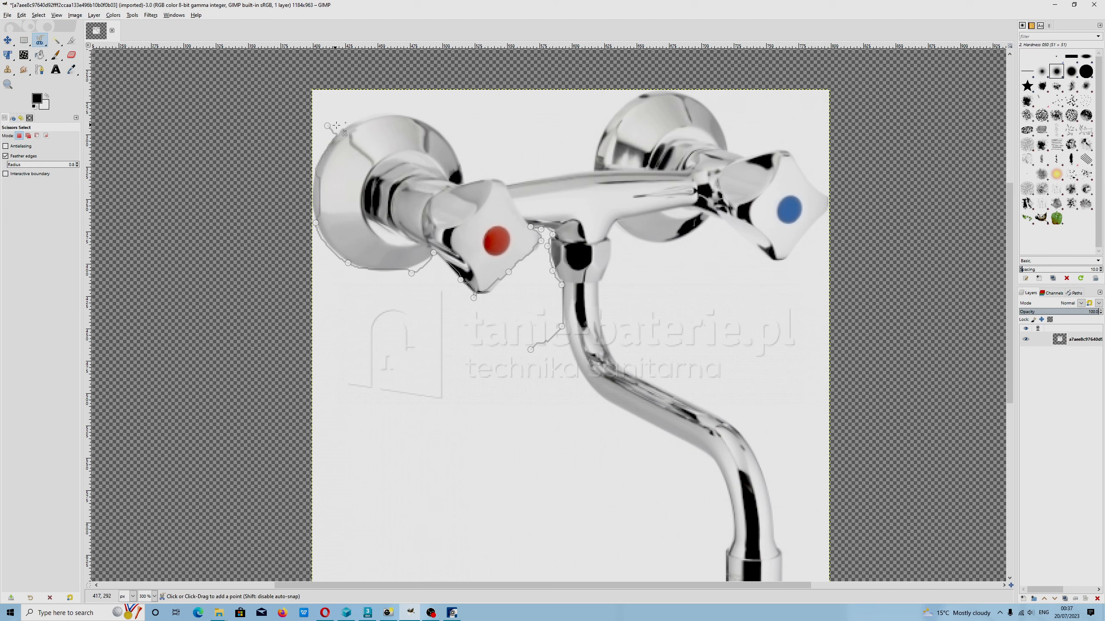
{"action": "left_click", "coordinate": [407, 114]}
{"action": "left_click", "coordinate": [462, 180]}
{"action": "left_click", "coordinate": [507, 185]}
{"action": "left_click", "coordinate": [584, 173]}
{"action": "left_click", "coordinate": [531, 350]}
{"action": "key", "text": "Return"}
Switch to Fuzzy Select and clear the traced scissors selection.
{"action": "left_click", "coordinate": [56, 40]}
{"action": "right_click", "coordinate": [407, 128]}
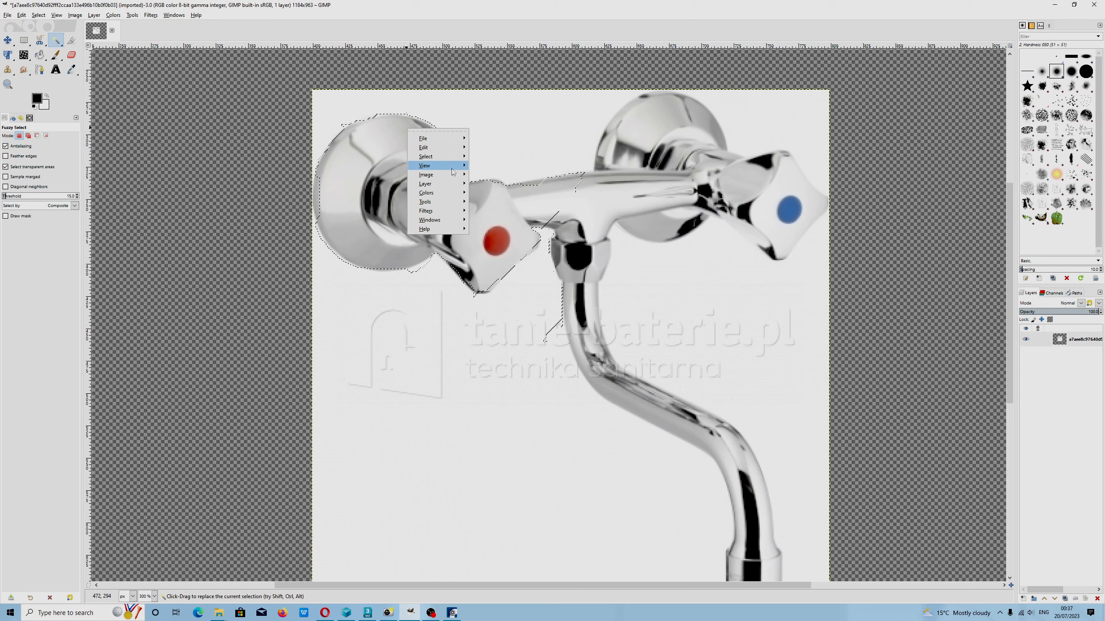
{"action": "mouse_move", "coordinate": [438, 157]}
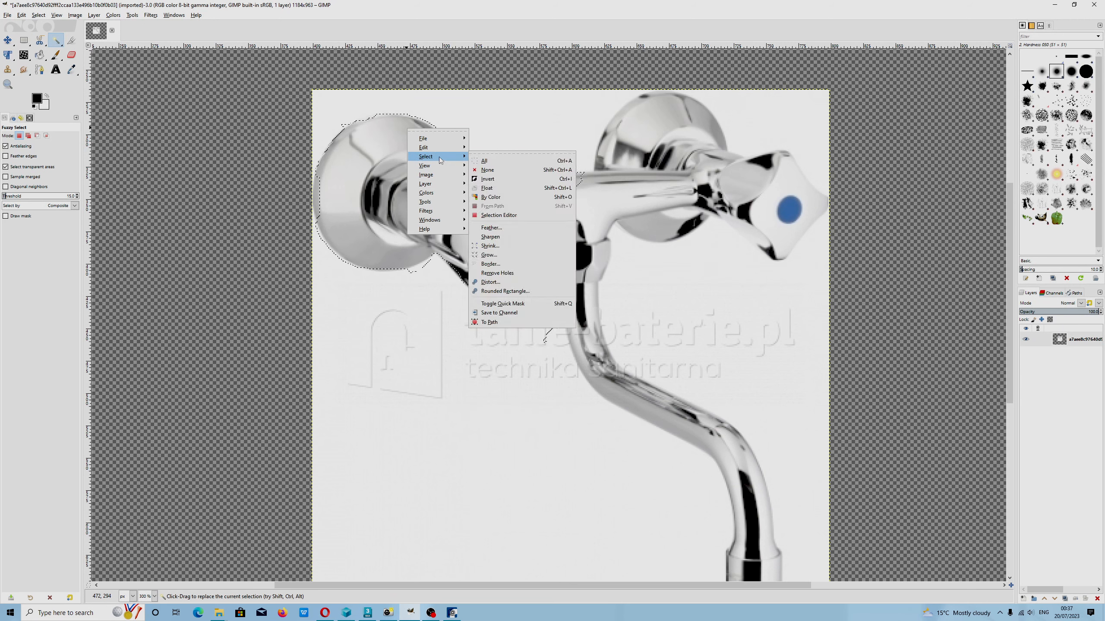
{"action": "left_click", "coordinate": [501, 167]}
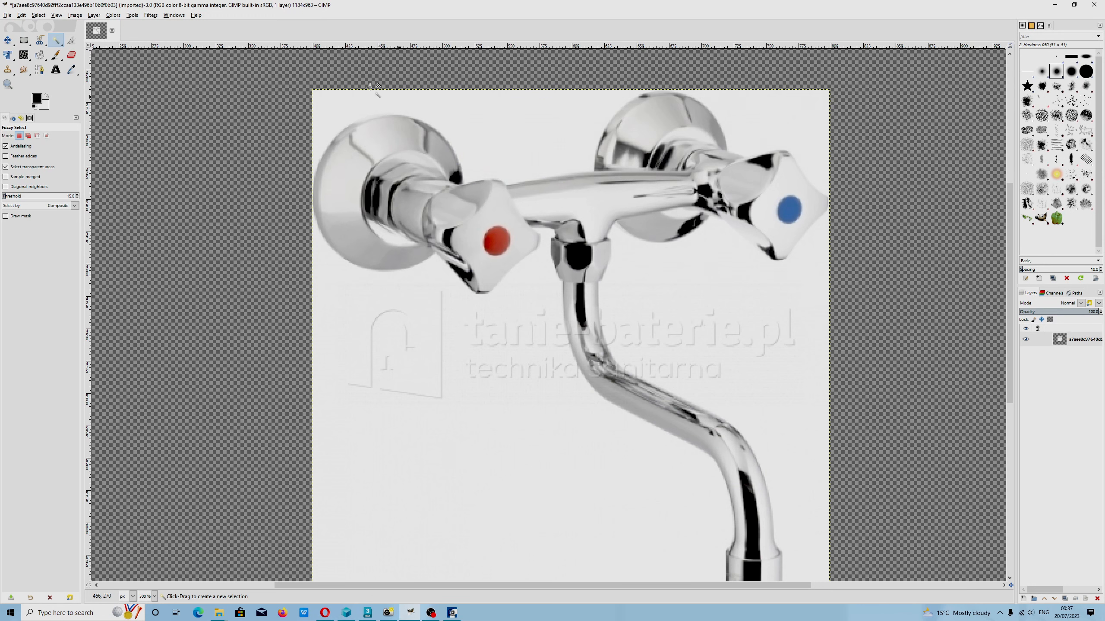
Select the white background around the tap with the Select by Color tool.
{"action": "right_click", "coordinate": [57, 47]}
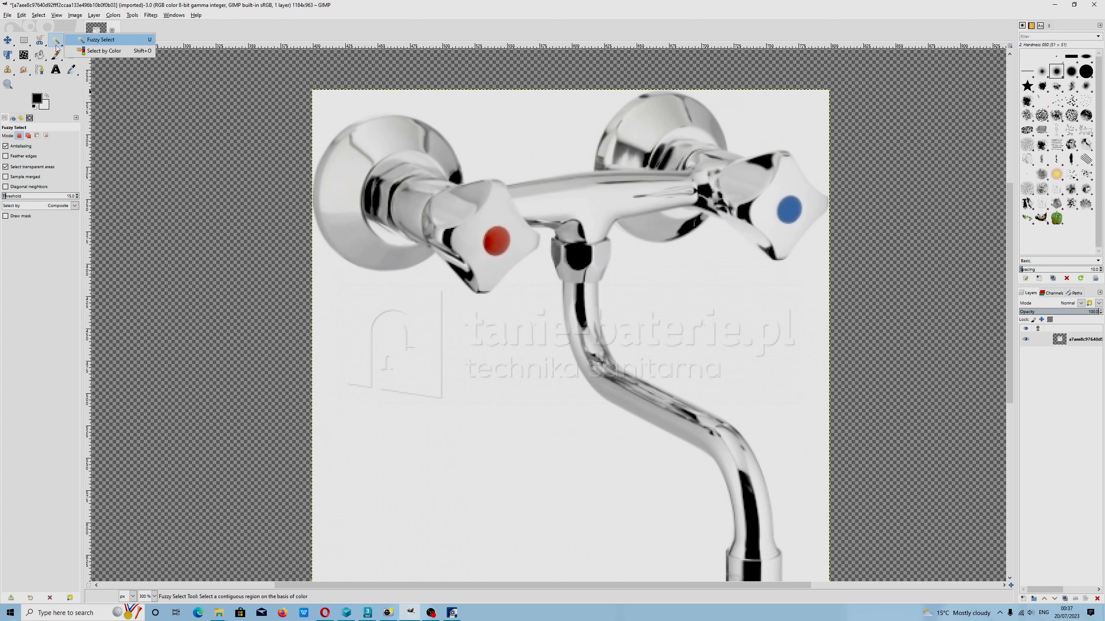
{"action": "right_click", "coordinate": [57, 40]}
{"action": "left_click", "coordinate": [105, 51]}
{"action": "left_click", "coordinate": [478, 299]}
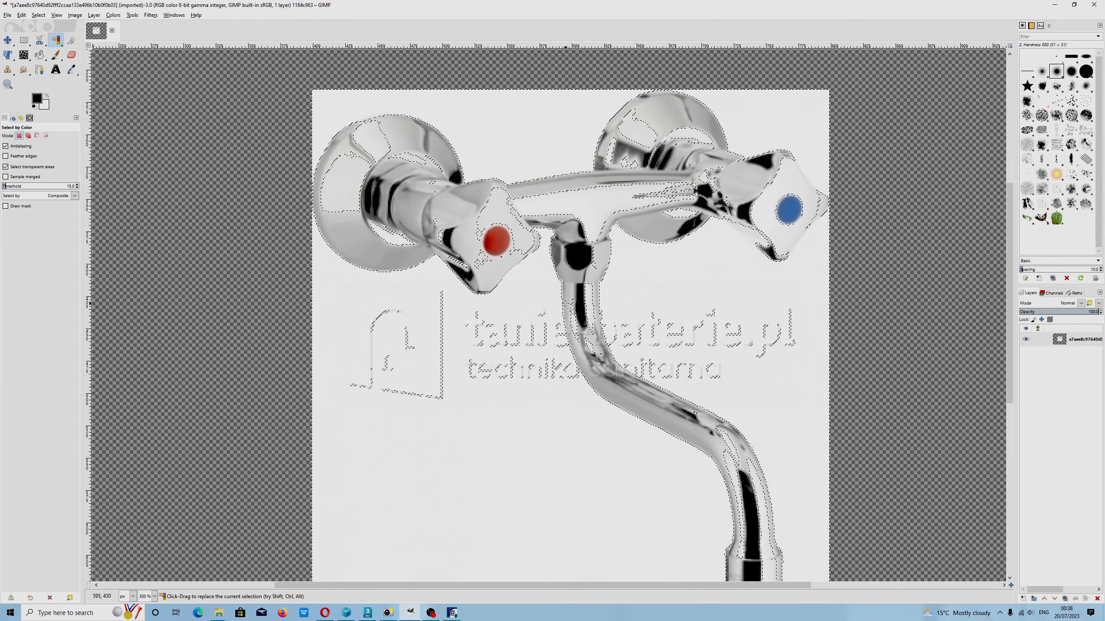
Reselect the white background by color with a 7.5 threshold, antialiasing off and edges feathered by a 10.0 radius.
{"action": "left_click", "coordinate": [4, 186]}
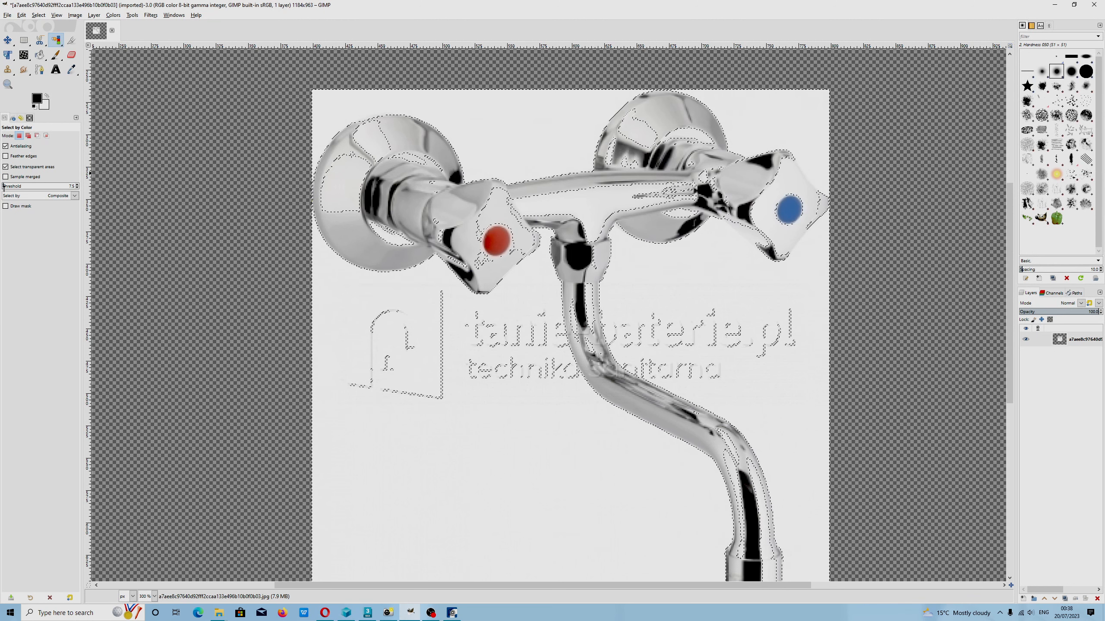
{"action": "left_click", "coordinate": [398, 301]}
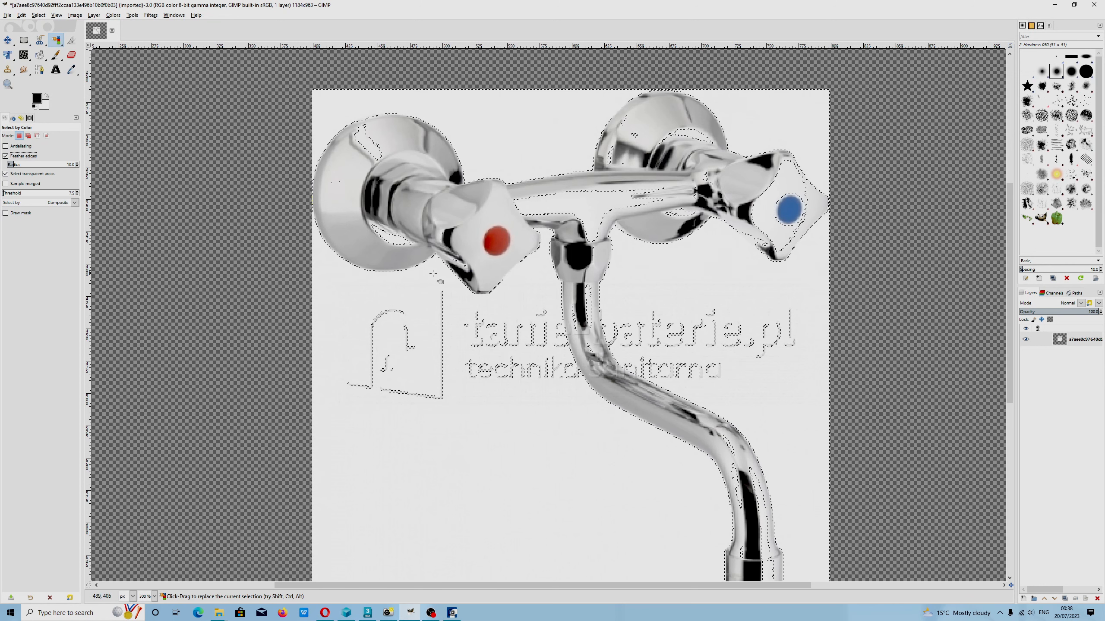
{"action": "left_click", "coordinate": [433, 273]}
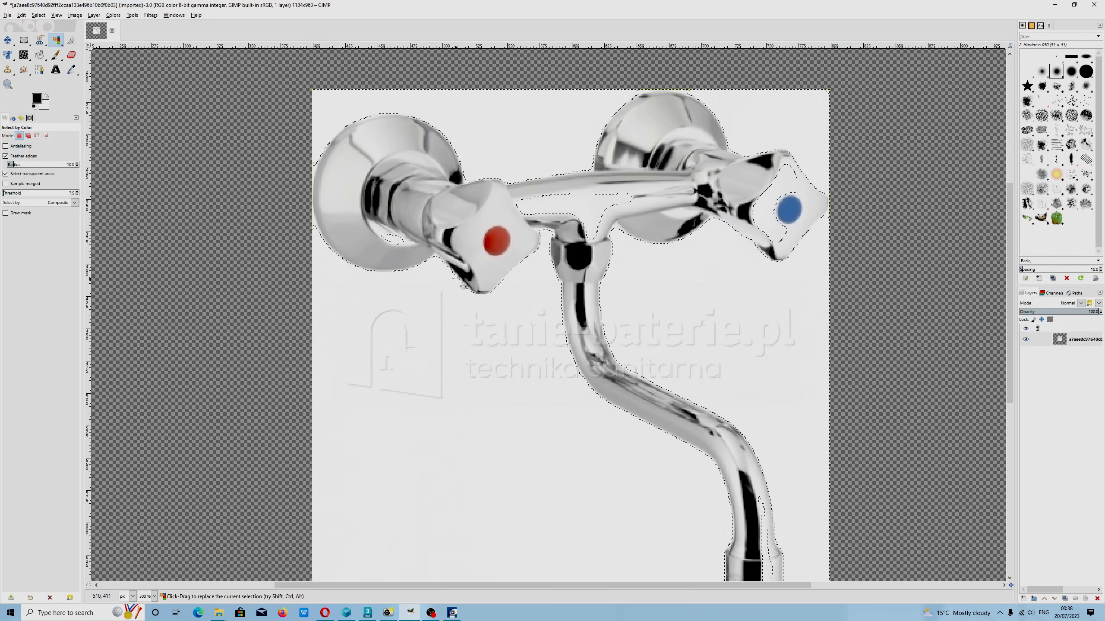
Try reselecting the white background with feather radii of 3.0 and 23.4.
{"action": "scroll", "coordinate": [656, 309], "scroll_direction": "down", "scroll_amount": 3}
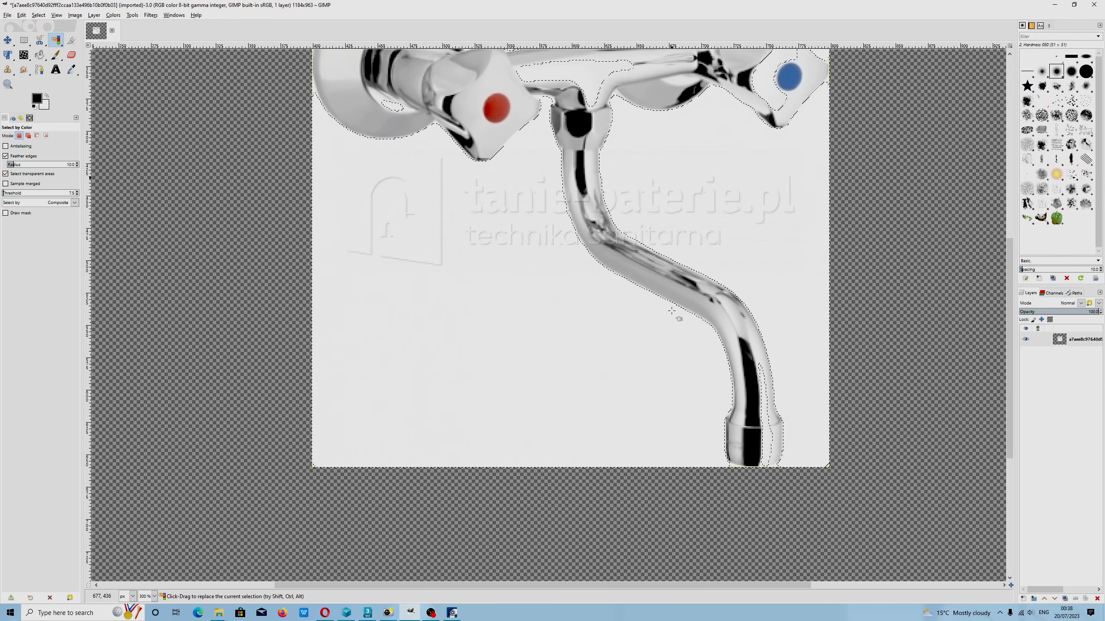
{"action": "scroll", "coordinate": [672, 310], "scroll_direction": "up", "scroll_amount": 3}
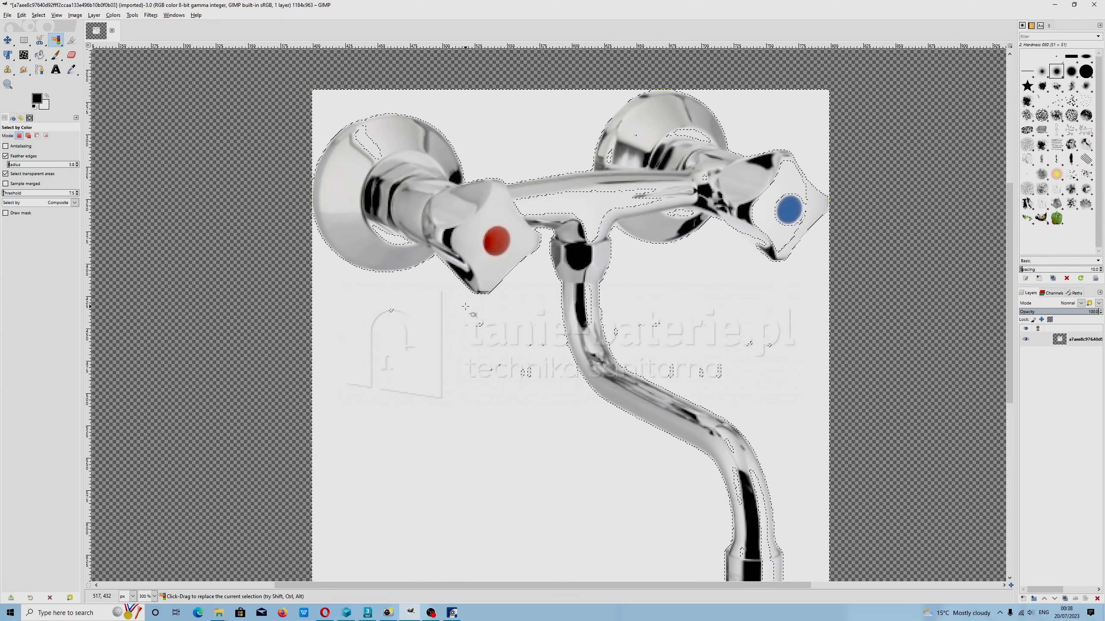
{"action": "left_click", "coordinate": [22, 164]}
{"action": "left_click", "coordinate": [383, 286]}
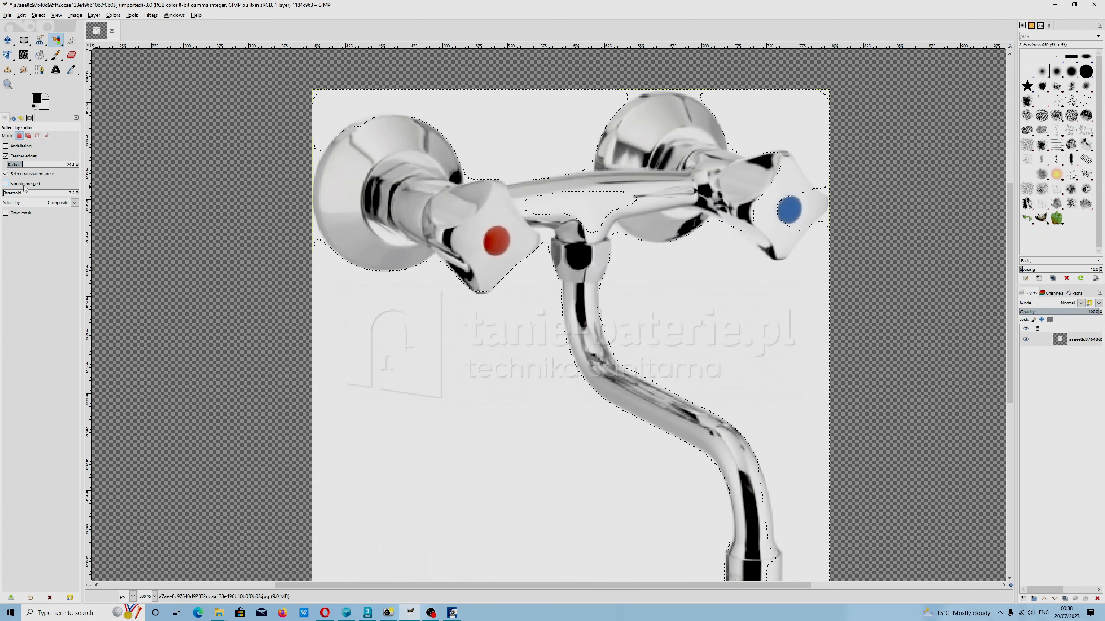
Reselect the white background with a threshold of 3.5, trying a 15.0 feather radius before reducing it to 7.0.
{"action": "mouse_move", "coordinate": [26, 165]}
{"action": "left_mouse_down"}
{"action": "mouse_move", "coordinate": [58, 165]}
{"action": "mouse_move", "coordinate": [23, 165]}
{"action": "left_mouse_up"}
{"action": "left_click", "coordinate": [373, 293]}
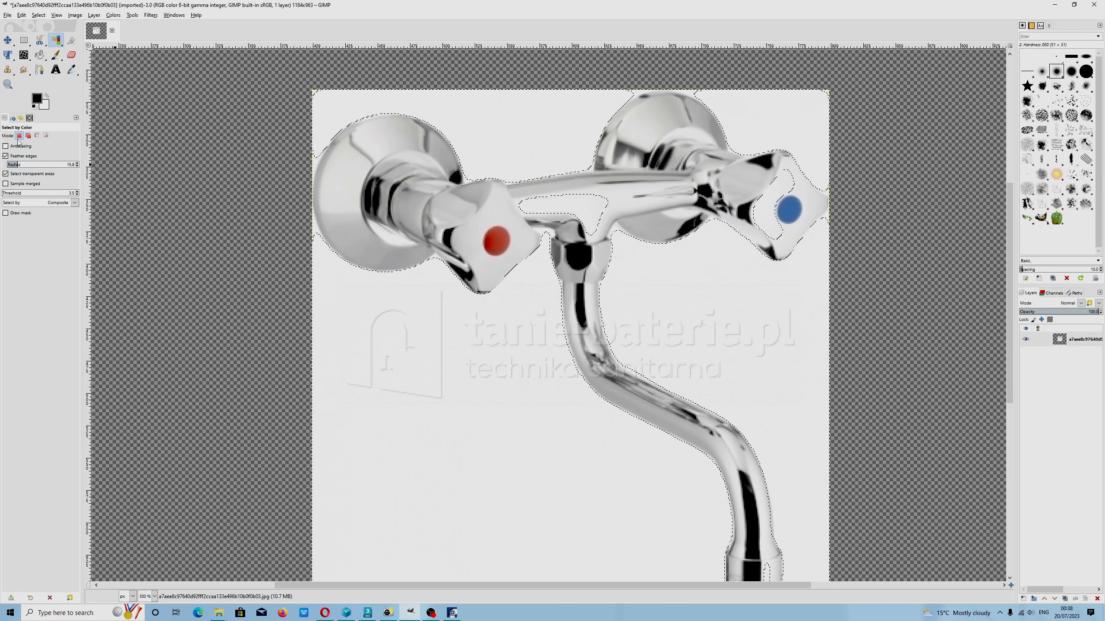
{"action": "left_click_drag", "start_coordinate": [12, 166], "coordinate": [12, 166]}
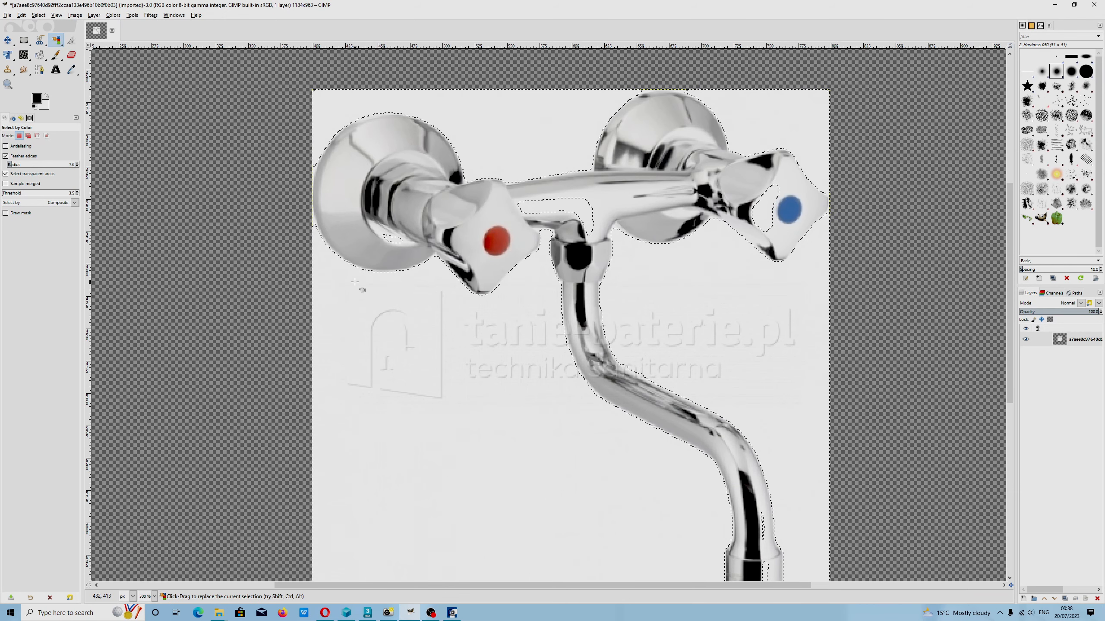
Cut the selected background pixels and invert the selection.
{"action": "left_click", "coordinate": [22, 16]}
{"action": "left_click", "coordinate": [35, 58]}
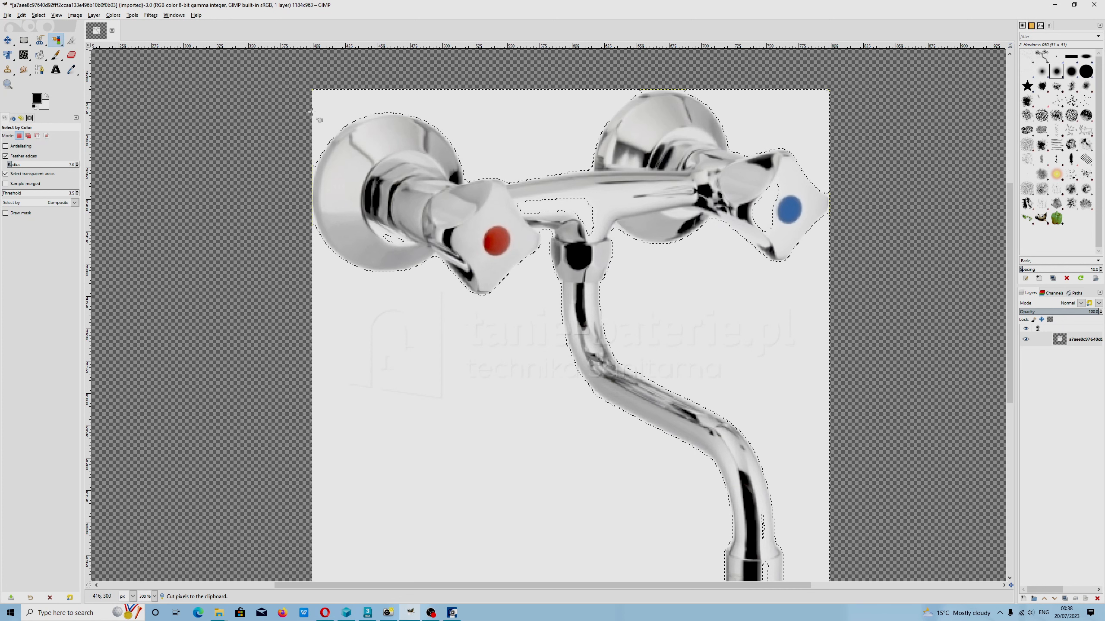
{"action": "left_click", "coordinate": [39, 15]}
{"action": "left_click", "coordinate": [46, 44]}
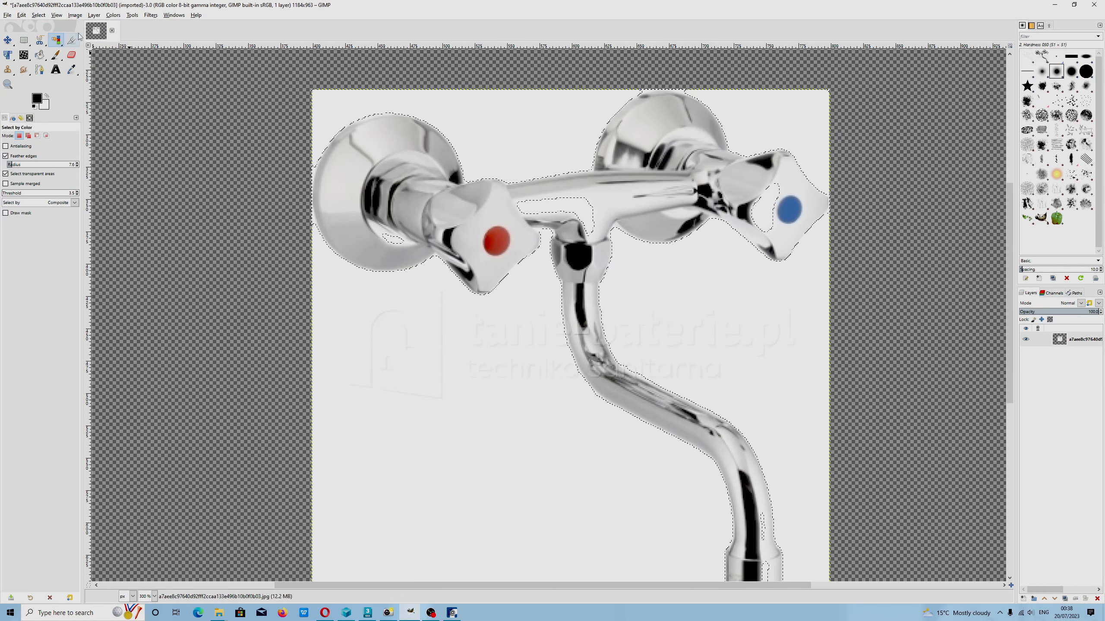
Try cutting the pixels in the inverted selection, and undo the cut.
{"action": "left_click", "coordinate": [23, 16]}
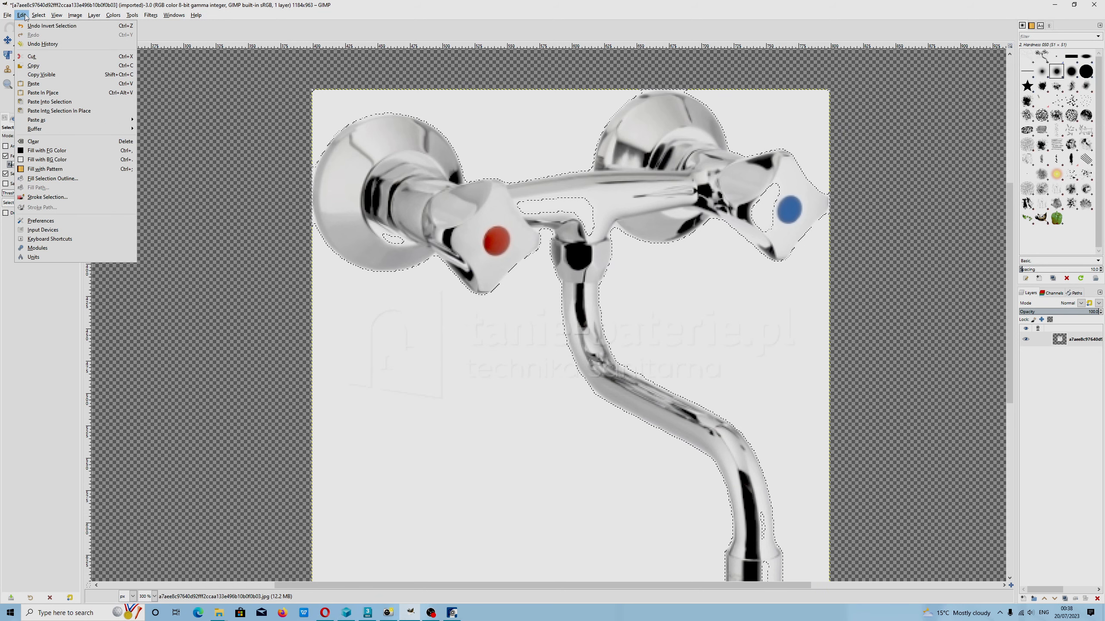
{"action": "left_click", "coordinate": [41, 58]}
{"action": "key", "text": "ctrl+z"}
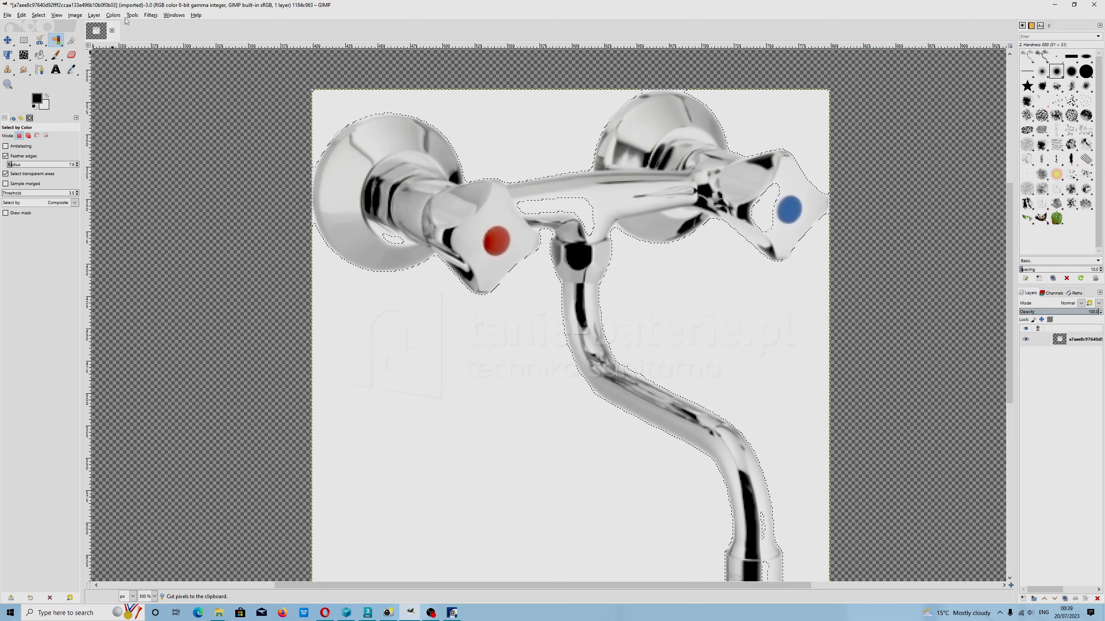
Clear the selection around the tap and switch back to the Scissors Select tool.
{"action": "left_click", "coordinate": [94, 15]}
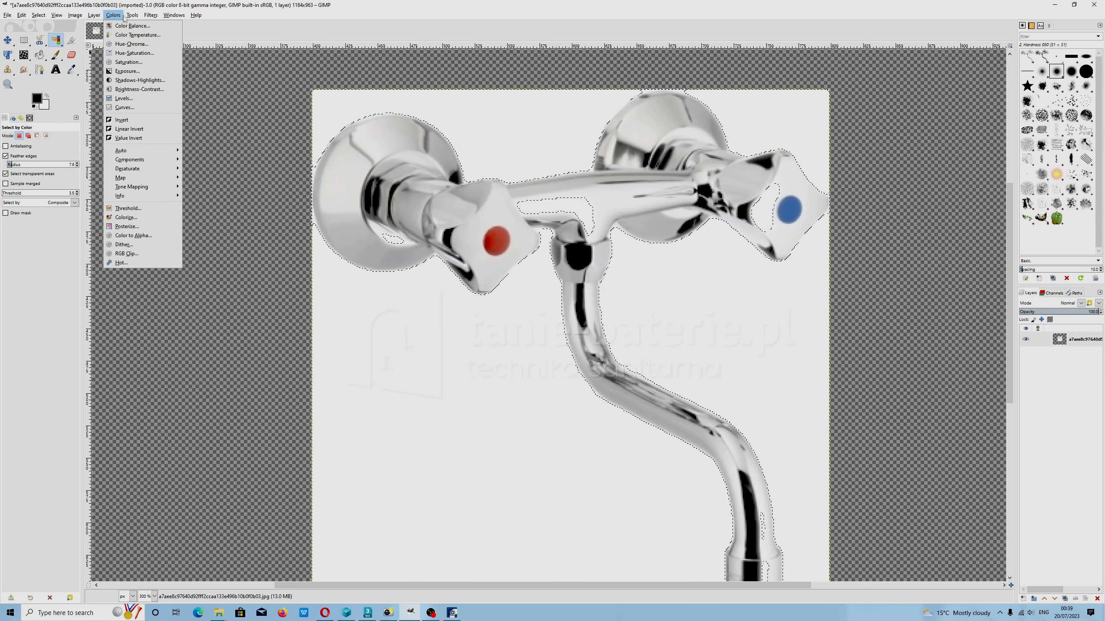
{"action": "mouse_move", "coordinate": [38, 14]}
{"action": "left_click", "coordinate": [52, 44]}
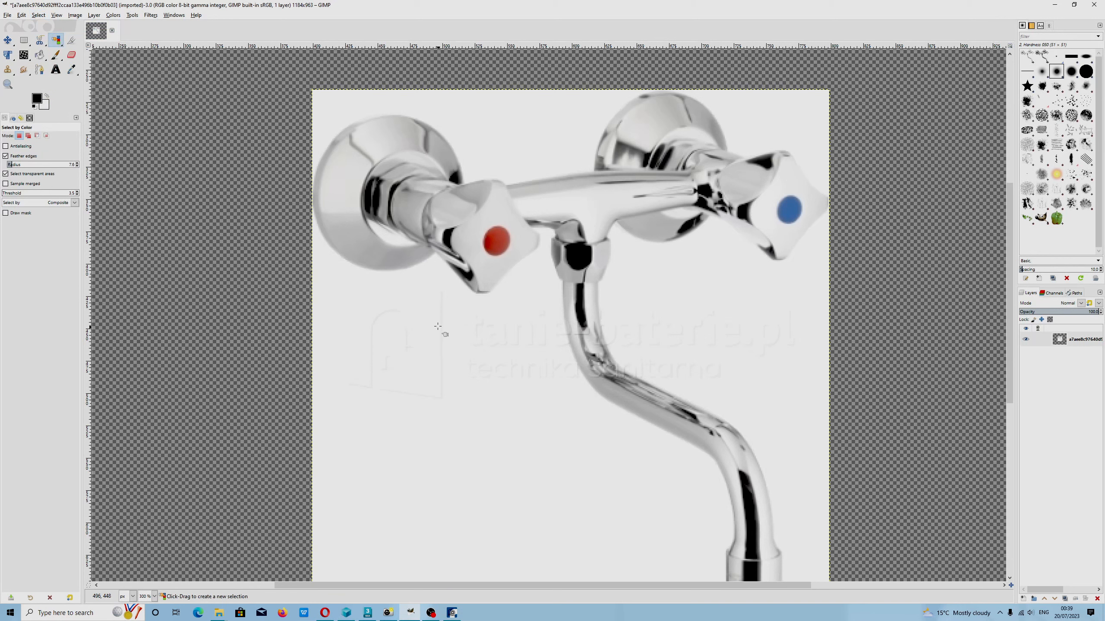
{"action": "left_click", "coordinate": [46, 45]}
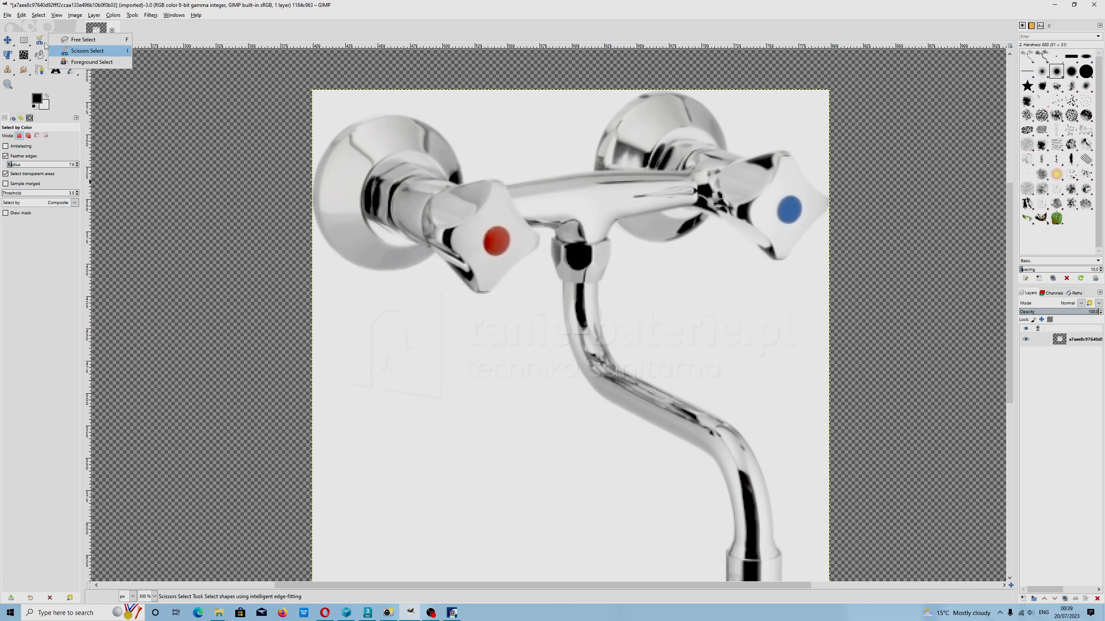
{"action": "left_click", "coordinate": [81, 52]}
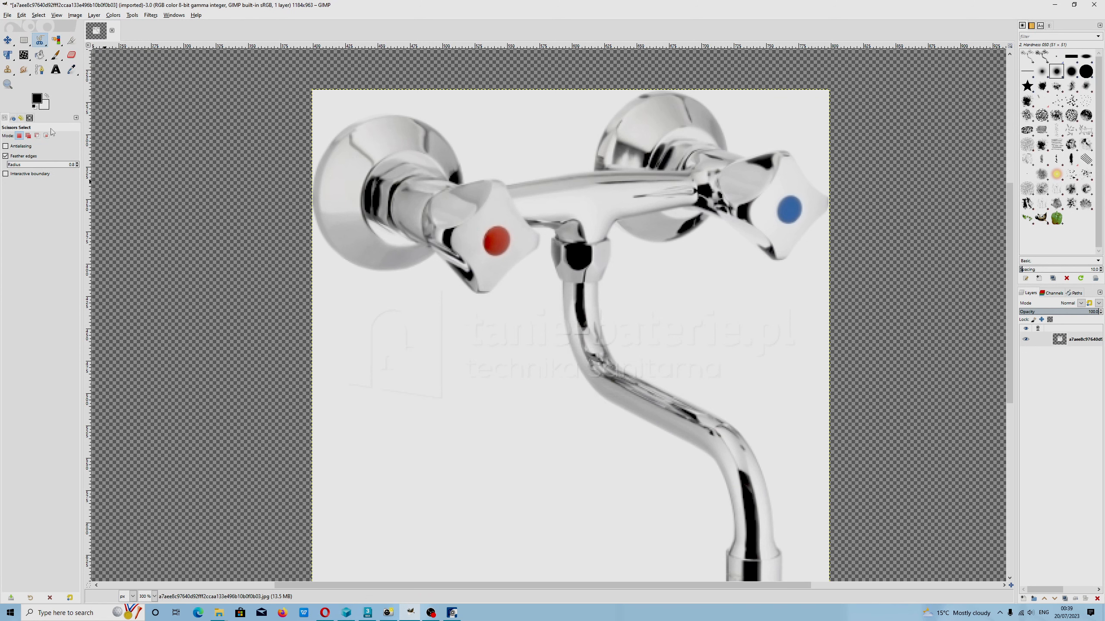
Turn on the interactive boundary option for Scissors Select.
{"action": "left_click", "coordinate": [6, 174]}
{"action": "left_click", "coordinate": [373, 290]}
{"action": "left_click", "coordinate": [474, 317]}
{"action": "left_click", "coordinate": [531, 316]}
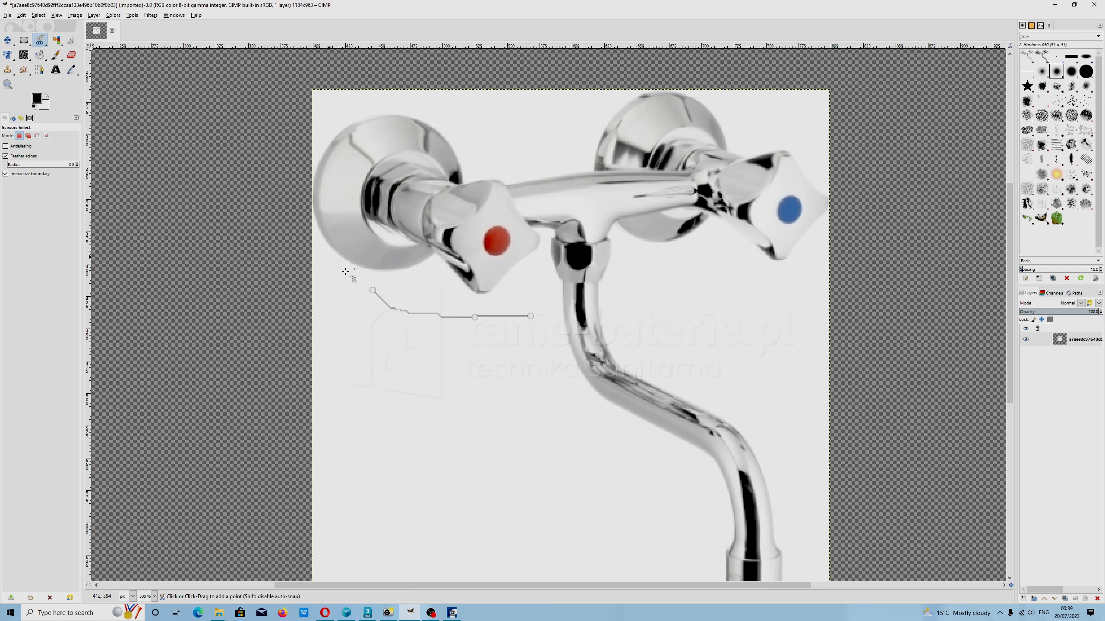
{"action": "left_click_drag", "start_coordinate": [374, 273], "coordinate": [323, 160]}
{"action": "key", "text": "BackSpace"}
{"action": "key", "text": "BackSpace"}
{"action": "key", "text": "BackSpace"}
{"action": "key", "text": "BackSpace"}
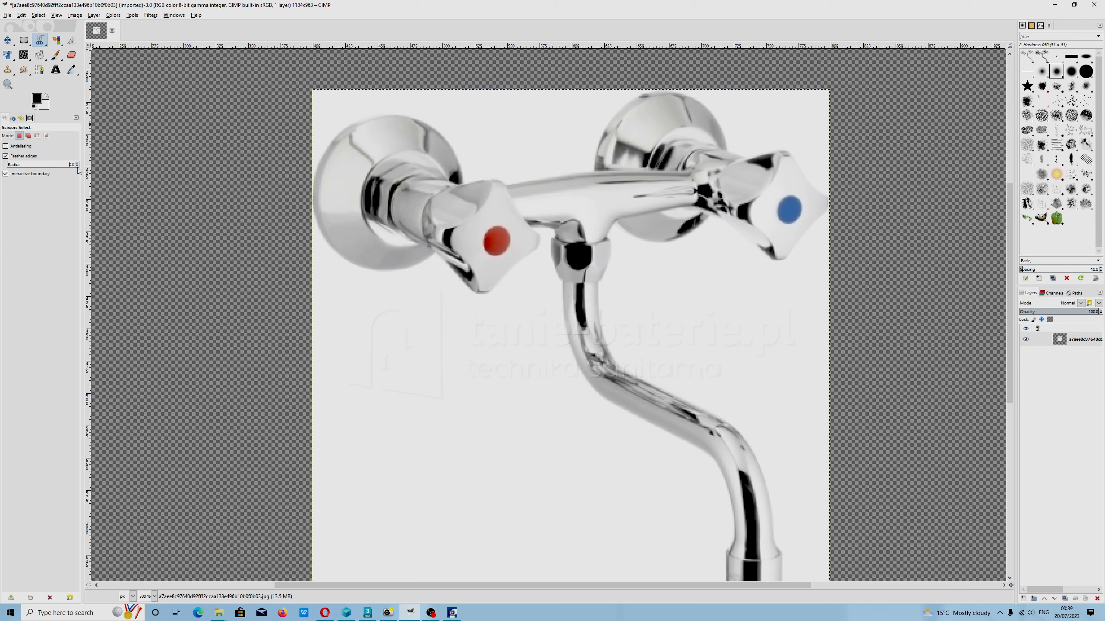
Enable antialiasing with a 1.0 feather radius and start a Scissors Select outline around the outer edge of the red handle's wall flange.
{"action": "left_click", "coordinate": [17, 146]}
{"action": "left_click", "coordinate": [384, 274]}
{"action": "left_click", "coordinate": [339, 256]}
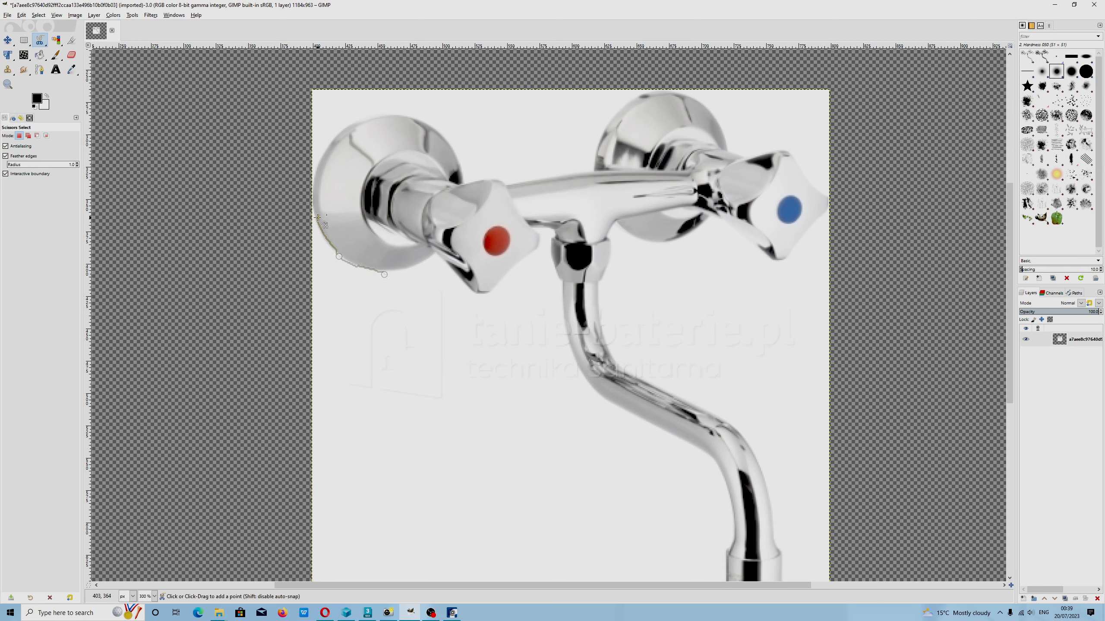
{"action": "left_click", "coordinate": [316, 173]}
{"action": "left_click", "coordinate": [398, 113]}
{"action": "left_click", "coordinate": [435, 126]}
{"action": "left_click", "coordinate": [459, 166]}
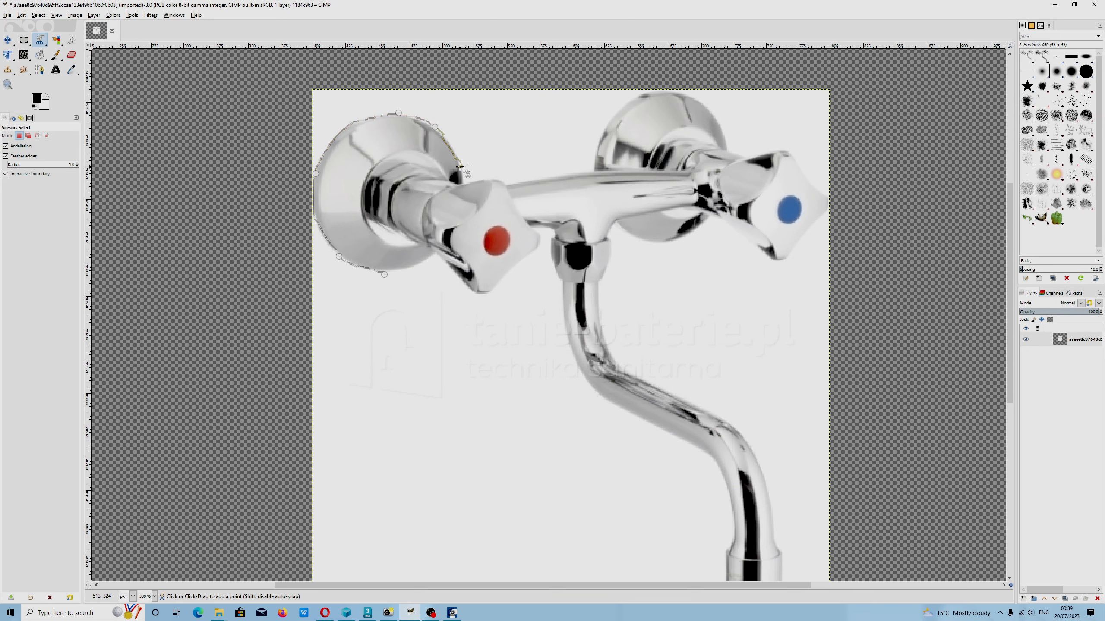
Continue the scissors outline along the upper edge of the mixer body and over the rear wall flange.
{"action": "left_click", "coordinate": [502, 178]}
{"action": "left_click", "coordinate": [537, 177]}
{"action": "left_click", "coordinate": [578, 172]}
{"action": "left_click", "coordinate": [597, 148]}
{"action": "left_click", "coordinate": [620, 109]}
{"action": "left_click", "coordinate": [648, 92]}
{"action": "left_click", "coordinate": [696, 98]}
{"action": "left_click", "coordinate": [722, 121]}
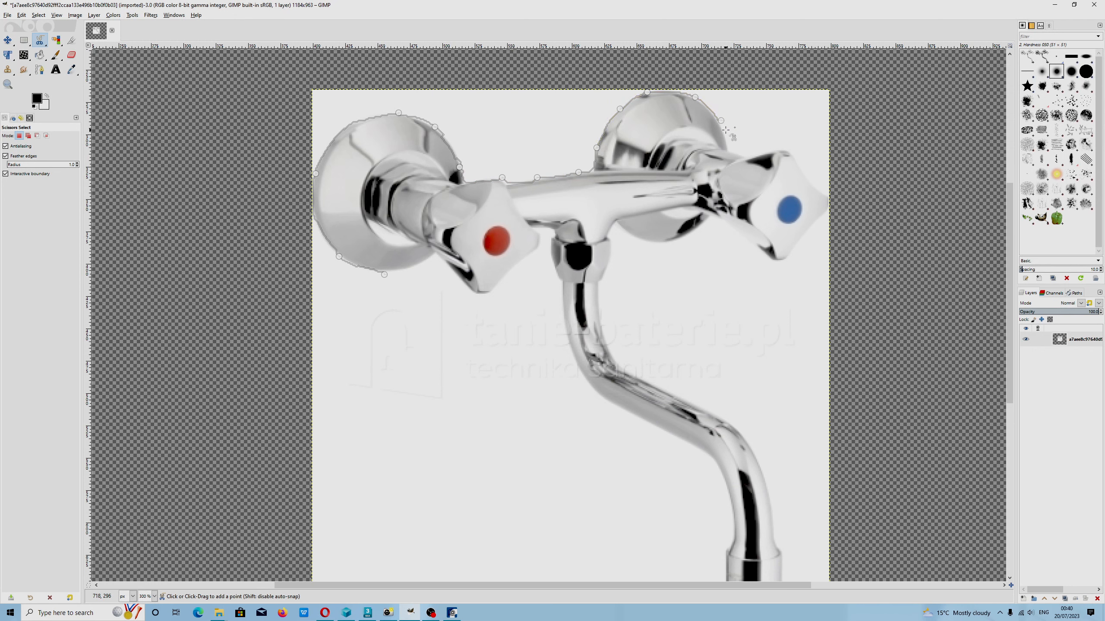
{"action": "left_click", "coordinate": [732, 150]}
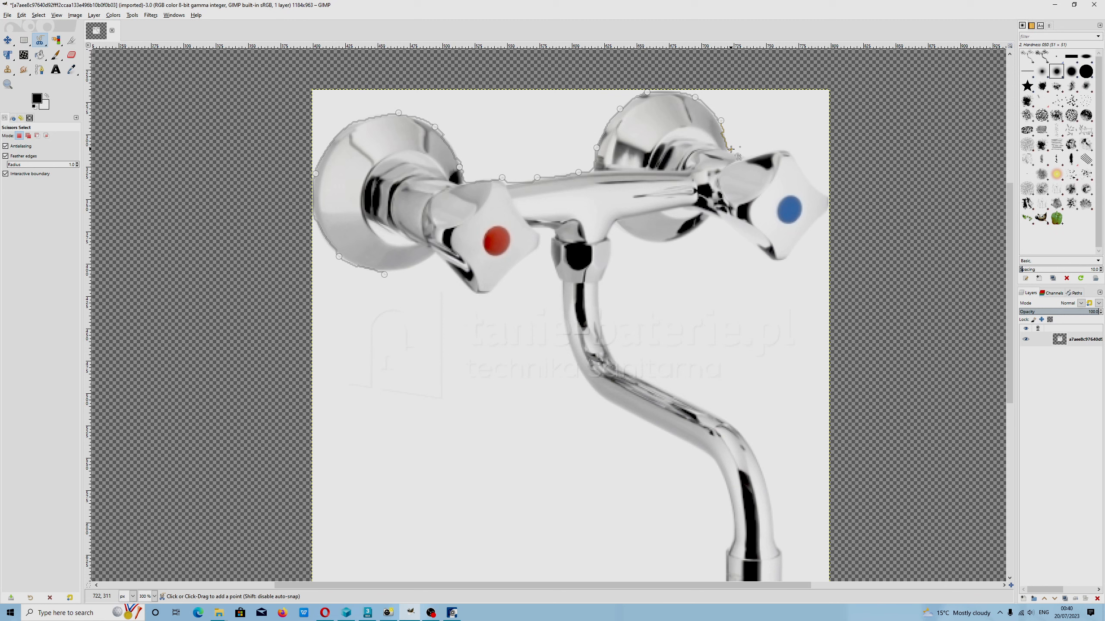
Continue the scissors outline around the blue-marked handle and back along its underside to the rear flange.
{"action": "left_click", "coordinate": [765, 153]}
{"action": "left_click_drag", "start_coordinate": [788, 148], "coordinate": [793, 150]}
{"action": "left_click", "coordinate": [814, 178]}
{"action": "left_click", "coordinate": [831, 199]}
{"action": "mouse_move", "coordinate": [831, 199]}
{"action": "left_mouse_down"}
{"action": "mouse_move", "coordinate": [814, 230]}
{"action": "mouse_move", "coordinate": [829, 206]}
{"action": "mouse_move", "coordinate": [820, 215]}
{"action": "left_mouse_up"}
{"action": "left_click_drag", "start_coordinate": [793, 253], "coordinate": [794, 249]}
{"action": "left_click", "coordinate": [775, 260]}
{"action": "left_click", "coordinate": [747, 241]}
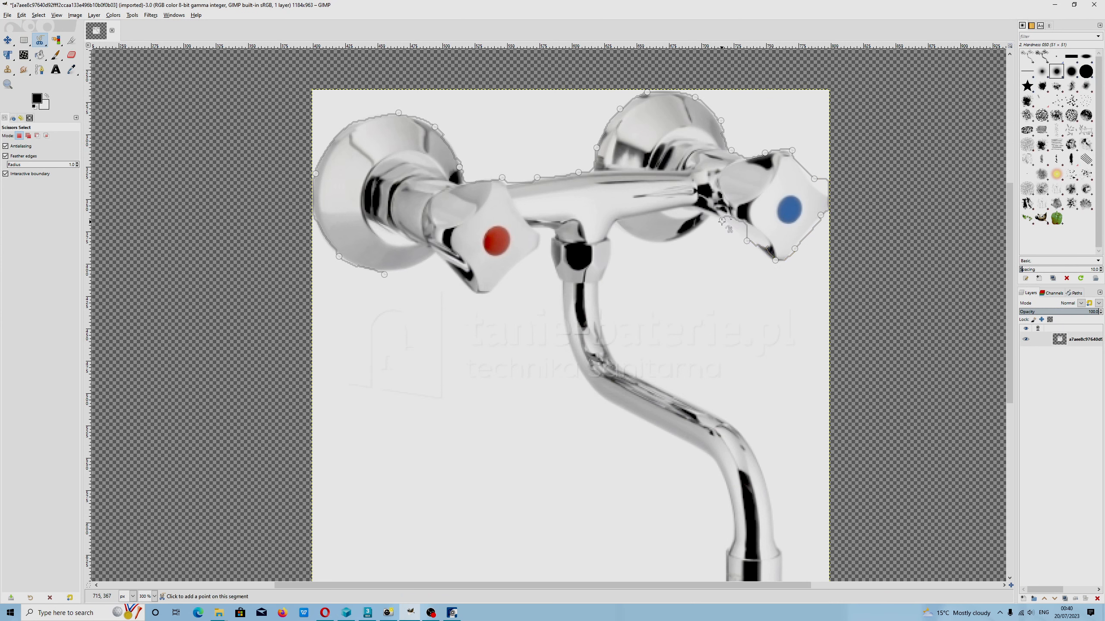
{"action": "left_click", "coordinate": [723, 222]}
{"action": "left_click", "coordinate": [712, 216]}
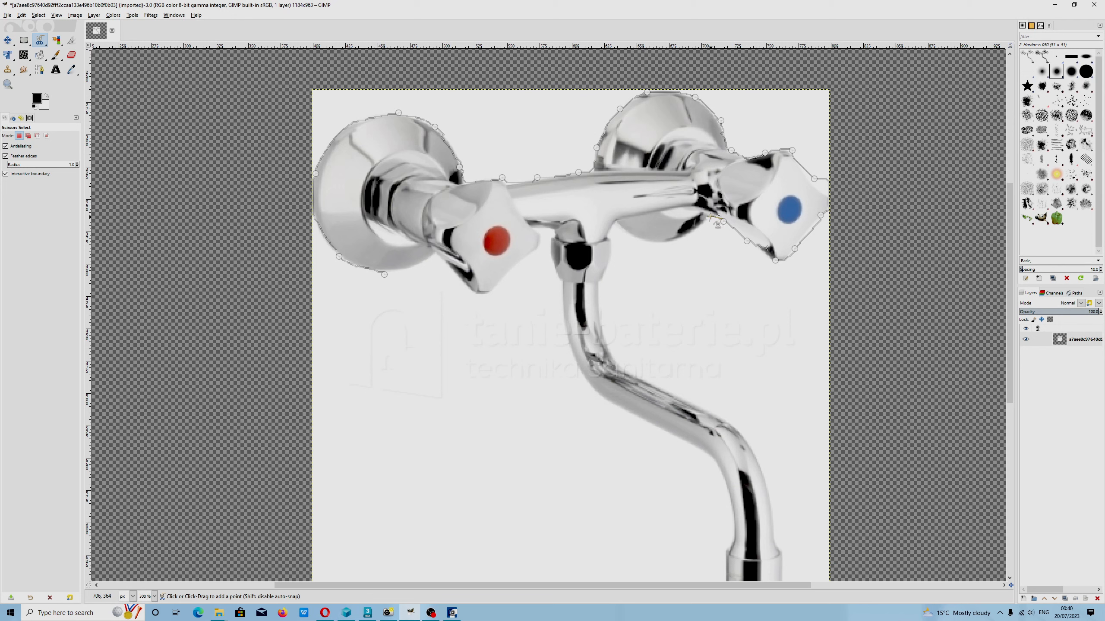
Trace the underside of the rear wall flange and the adjacent side of the spout's connector nut.
{"action": "left_click_drag", "start_coordinate": [679, 241], "coordinate": [687, 236]}
{"action": "left_click", "coordinate": [657, 241]}
{"action": "scroll", "coordinate": [637, 241], "scroll_direction": "down", "scroll_amount": 3}
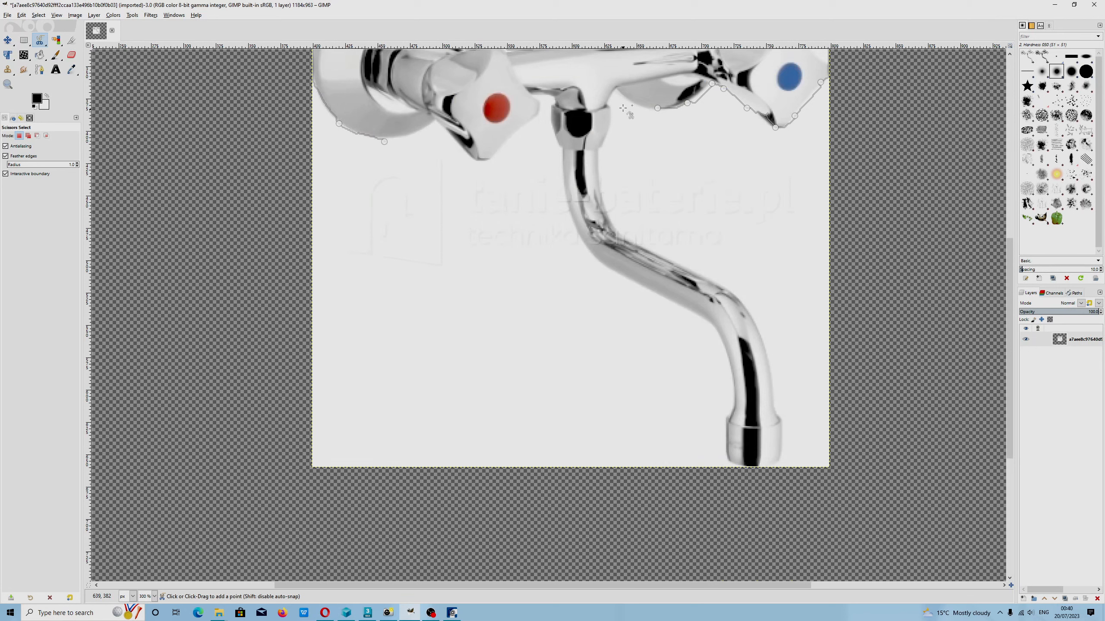
{"action": "left_click", "coordinate": [619, 94]}
{"action": "left_click", "coordinate": [610, 99]}
{"action": "left_click", "coordinate": [609, 115]}
{"action": "left_click", "coordinate": [600, 144]}
Trace the upper, outer edge of the curved spout from the connector nut down to the end of the outlet.
{"action": "left_click", "coordinate": [597, 171]}
{"action": "left_click", "coordinate": [607, 213]}
{"action": "left_click", "coordinate": [635, 241]}
{"action": "left_click", "coordinate": [685, 264]}
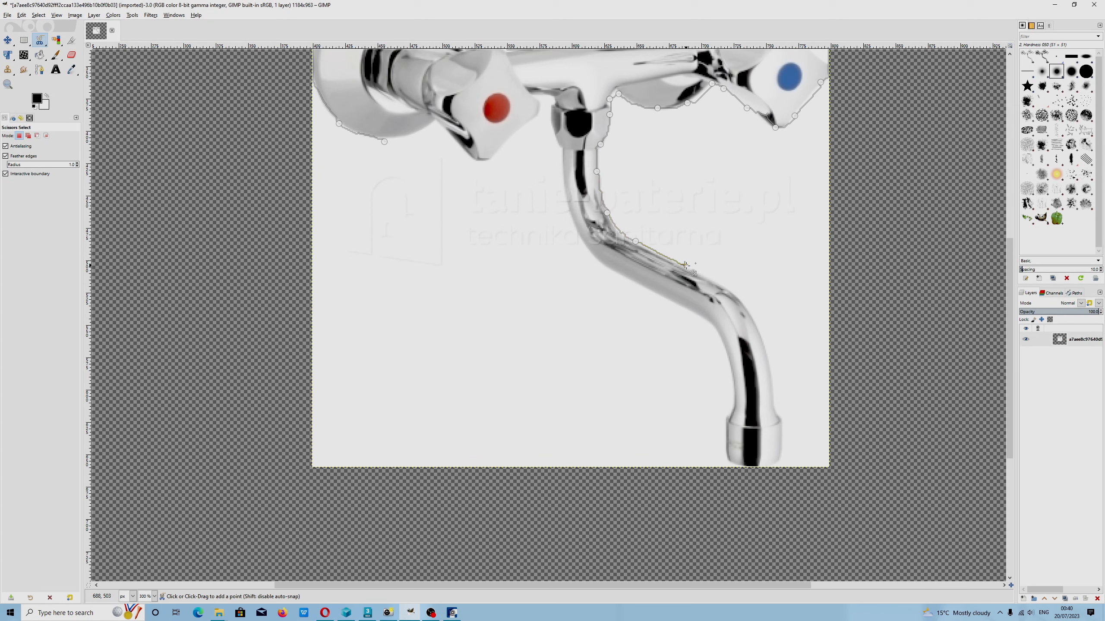
{"action": "left_click", "coordinate": [720, 280]}
{"action": "left_click", "coordinate": [756, 312]}
{"action": "left_click", "coordinate": [775, 360]}
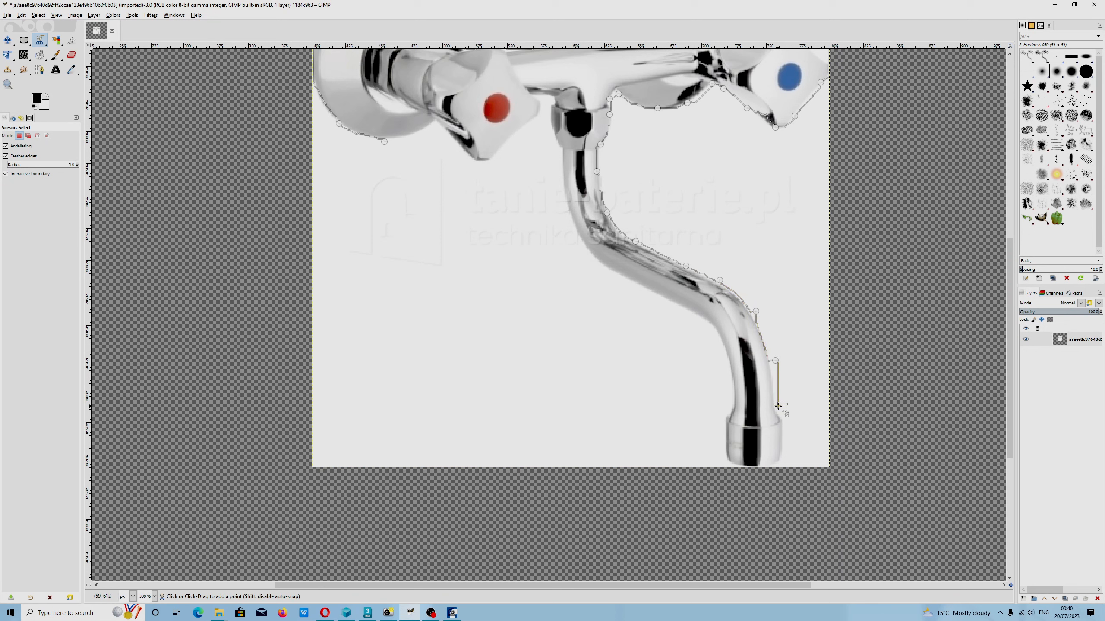
{"action": "left_click", "coordinate": [785, 428]}
{"action": "left_click", "coordinate": [781, 460]}
Carry the outline across the outlet's base and back up the spout's lower edge to the connector nut.
{"action": "left_click", "coordinate": [723, 457]}
{"action": "left_click_drag", "start_coordinate": [723, 460], "coordinate": [727, 464]}
{"action": "left_click", "coordinate": [722, 427]}
{"action": "left_click", "coordinate": [728, 403]}
{"action": "left_click", "coordinate": [725, 372]}
{"action": "left_click", "coordinate": [718, 342]}
{"action": "left_click", "coordinate": [698, 317]}
{"action": "left_click", "coordinate": [651, 292]}
{"action": "left_click", "coordinate": [599, 264]}
{"action": "left_click", "coordinate": [571, 226]}
{"action": "left_click", "coordinate": [562, 184]}
{"action": "left_click", "coordinate": [560, 152]}
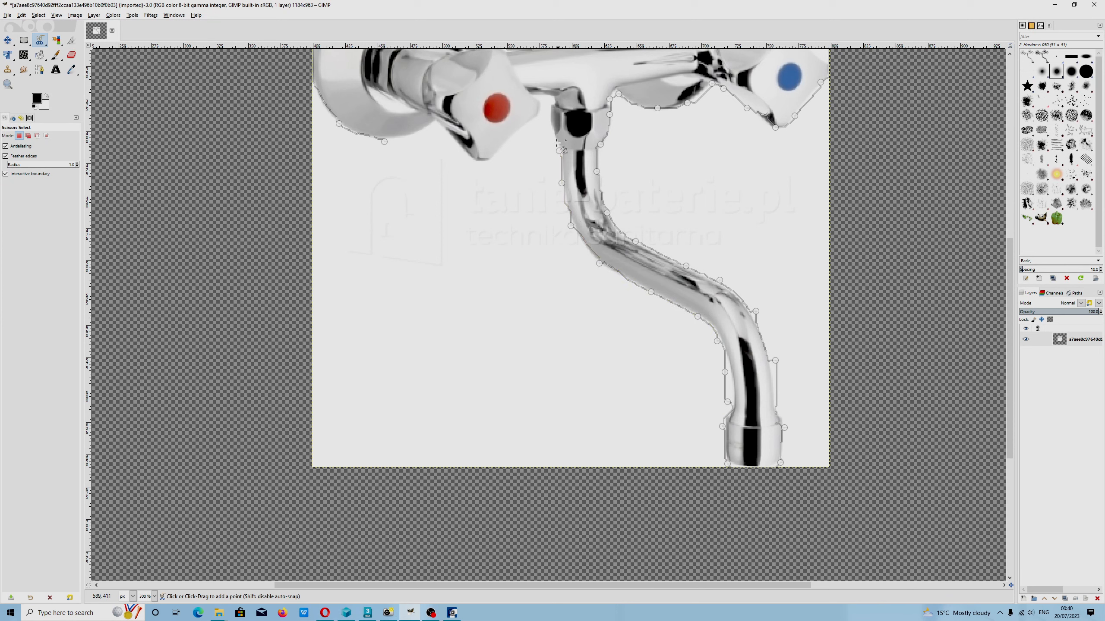
Trace the remaining side of the connector nut up to the underside of the mixer body.
{"action": "left_click", "coordinate": [552, 132]}
{"action": "left_click", "coordinate": [551, 112]}
{"action": "left_click", "coordinate": [552, 104]}
{"action": "left_click", "coordinate": [548, 95]}
{"action": "left_click", "coordinate": [536, 95]}
Trace the lower edge of the red-marked handle and close the outline at its starting point on the wall flange.
{"action": "left_click", "coordinate": [539, 108]}
{"action": "left_click", "coordinate": [530, 120]}
{"action": "left_click", "coordinate": [503, 144]}
{"action": "left_click", "coordinate": [489, 160]}
{"action": "left_click", "coordinate": [473, 158]}
{"action": "left_click", "coordinate": [445, 130]}
{"action": "left_click", "coordinate": [436, 120]}
{"action": "left_click", "coordinate": [414, 137]}
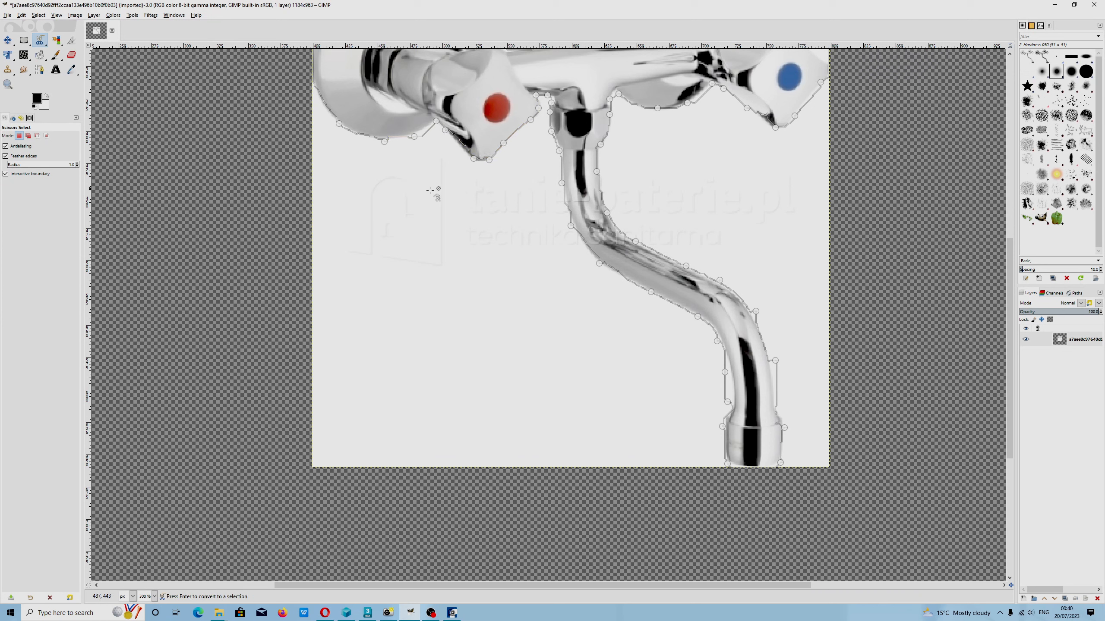
{"action": "left_click", "coordinate": [385, 141]}
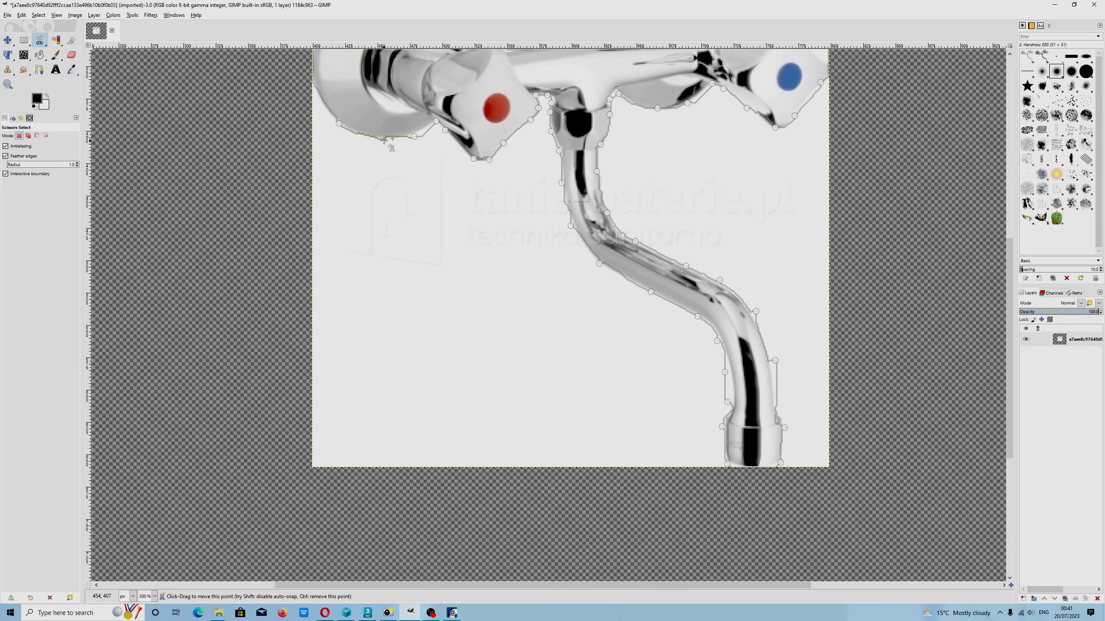
Convert the closed scissors outline around the tap into a selection.
{"action": "scroll", "coordinate": [457, 198], "scroll_direction": "up", "scroll_amount": 5}
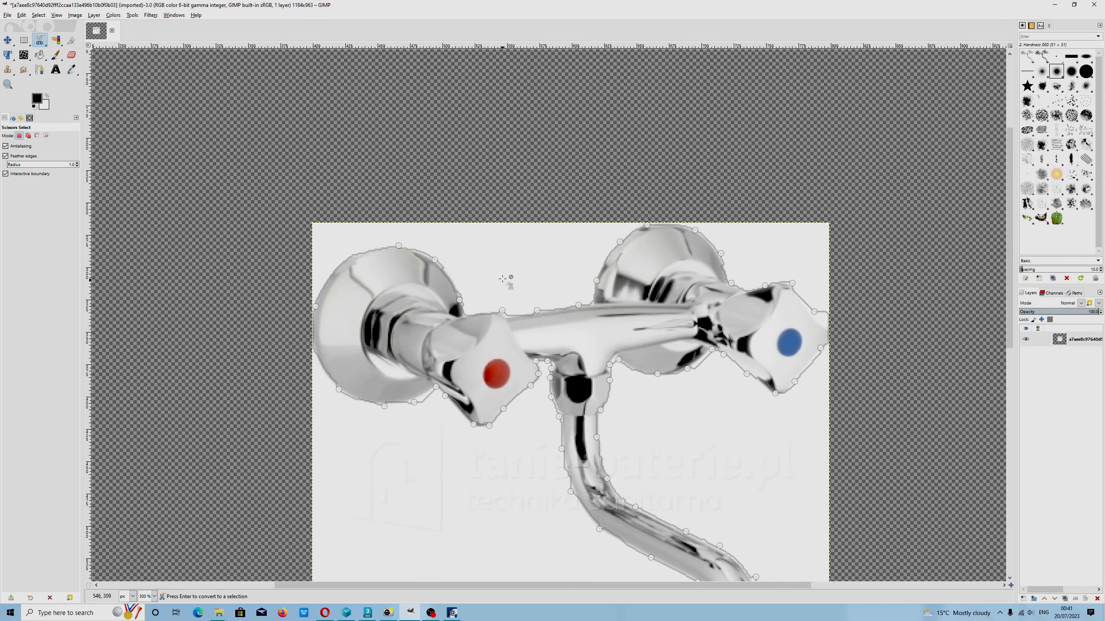
{"action": "scroll", "coordinate": [430, 258], "scroll_direction": "down", "scroll_amount": 3}
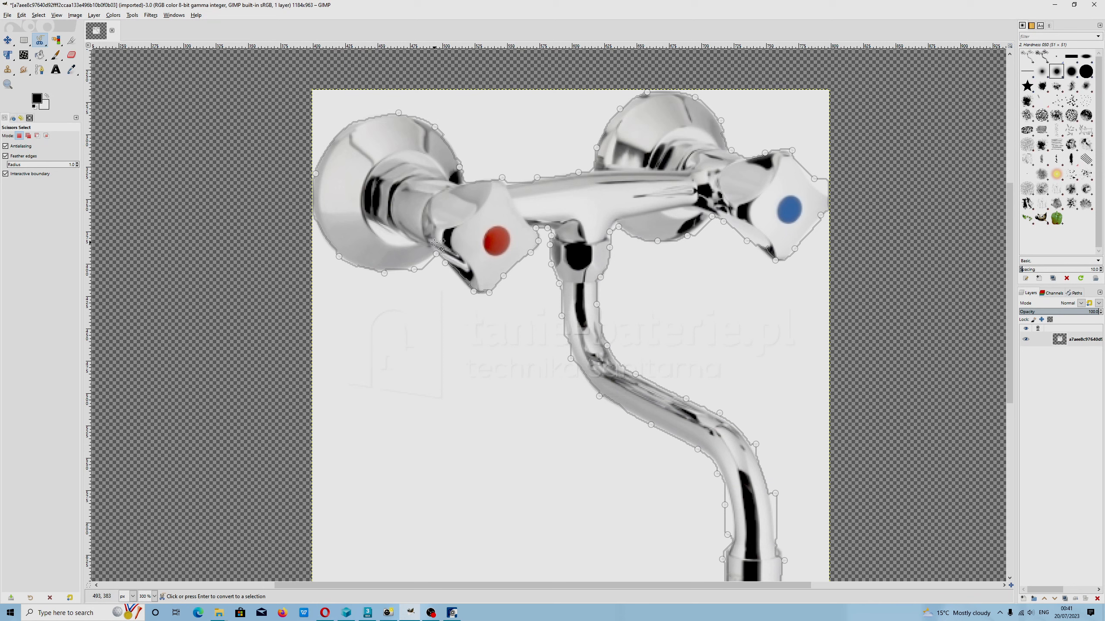
{"action": "left_click", "coordinate": [442, 188]}
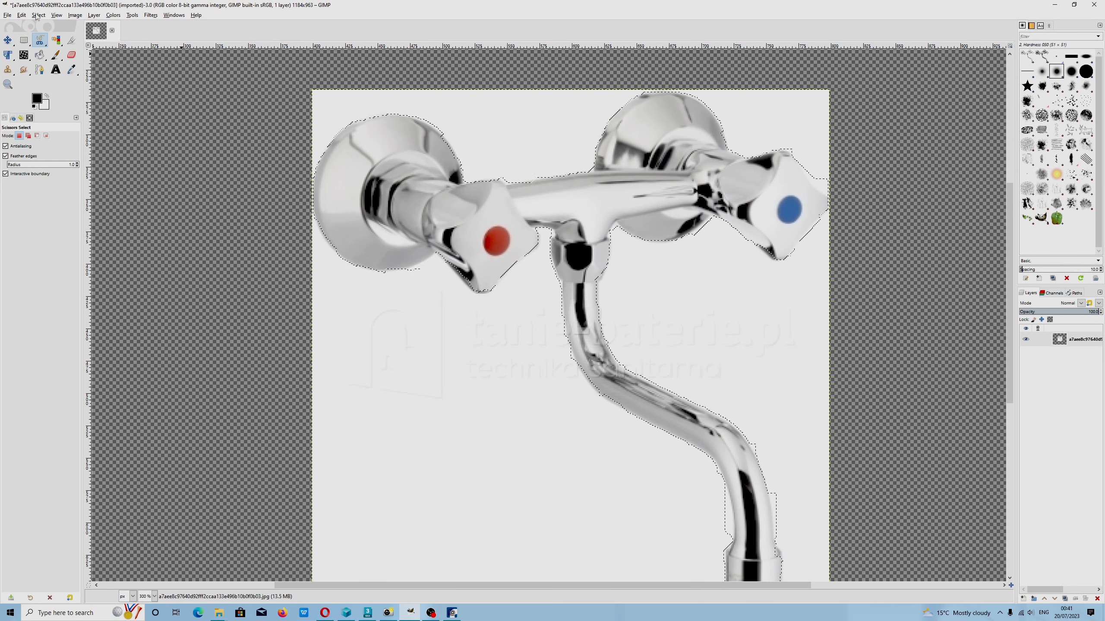
Try cutting the selected tap pixels, and undo the cut.
{"action": "left_click", "coordinate": [23, 16]}
{"action": "left_click", "coordinate": [36, 57]}
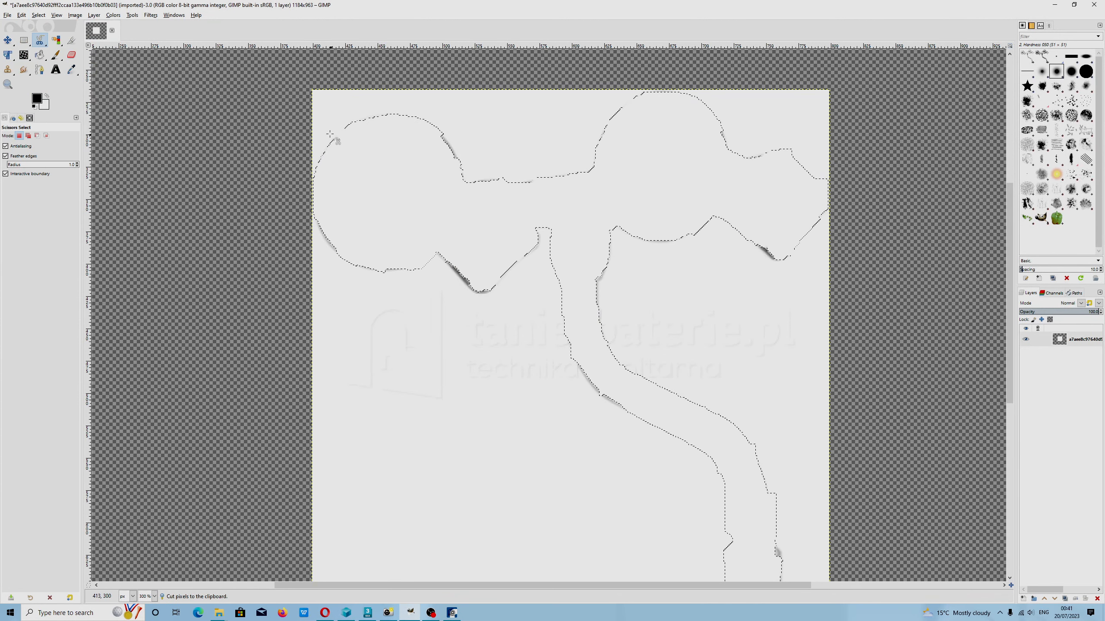
{"action": "key", "text": "ctrl+z"}
Invert the tap selection and cut the watermarked background pixels.
{"action": "left_click", "coordinate": [39, 15]}
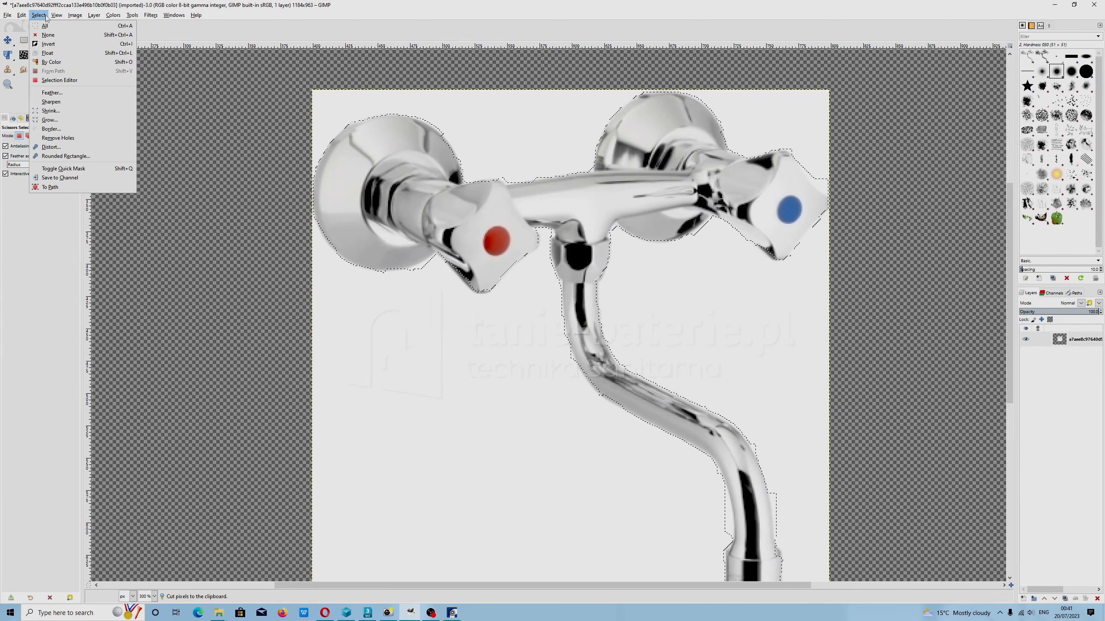
{"action": "left_click", "coordinate": [48, 44]}
{"action": "left_click", "coordinate": [21, 16]}
{"action": "left_click", "coordinate": [40, 58]}
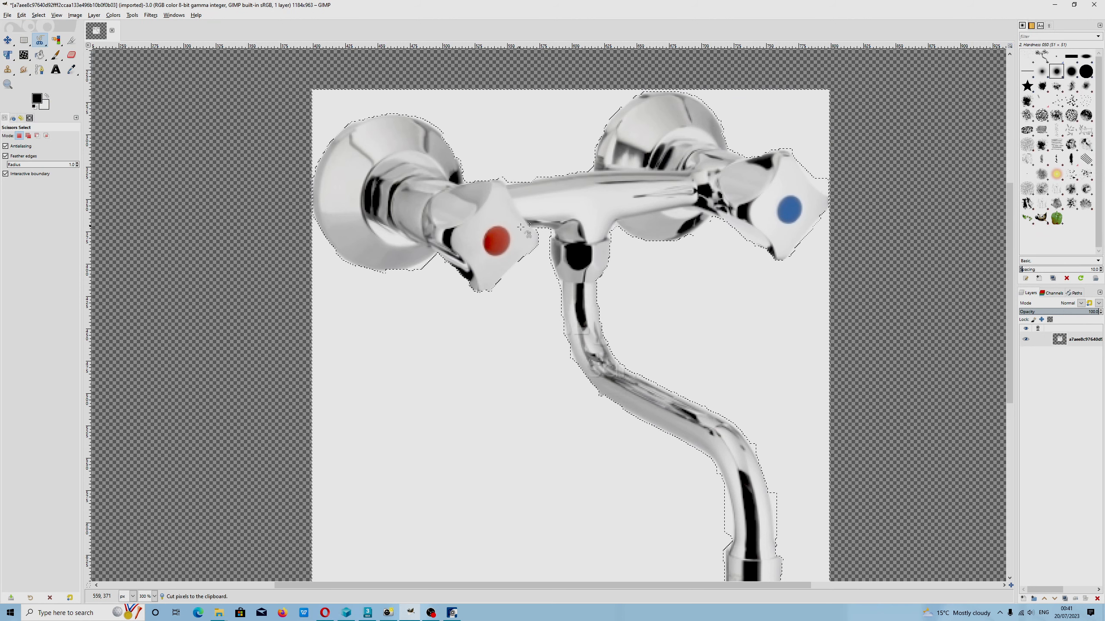
Clear the selection around the isolated tap.
{"action": "scroll", "coordinate": [529, 236], "scroll_direction": "down", "scroll_amount": 1}
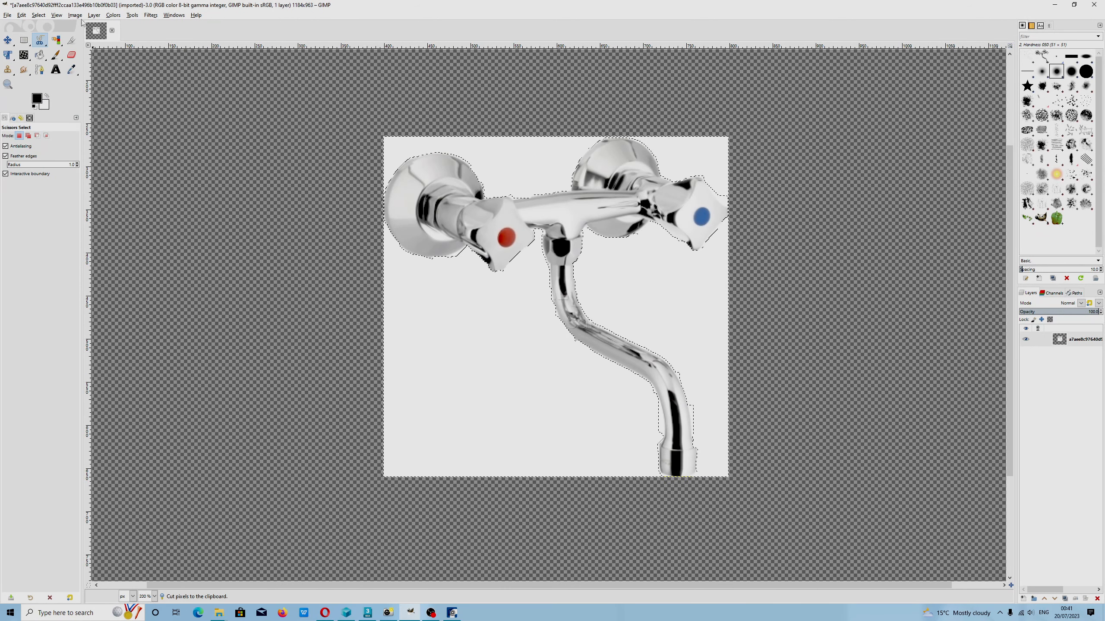
{"action": "right_click", "coordinate": [473, 193]}
{"action": "mouse_move", "coordinate": [491, 221]}
{"action": "left_click", "coordinate": [552, 236]}
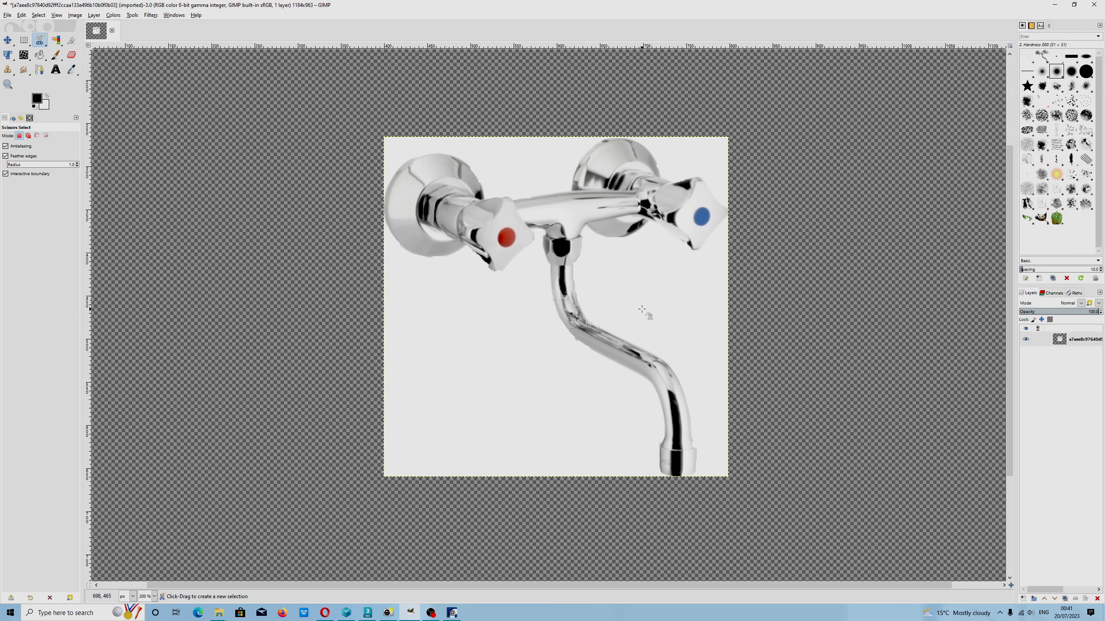
Apply a color adjustment to the tap image that deepens its dark tones and strengthens its contrast.
{"action": "scroll", "coordinate": [631, 303], "scroll_direction": "up", "scroll_amount": 1}
{"action": "scroll", "coordinate": [631, 304], "scroll_direction": "down", "scroll_amount": 1}
{"action": "scroll", "coordinate": [631, 304], "scroll_direction": "up", "scroll_amount": 1}
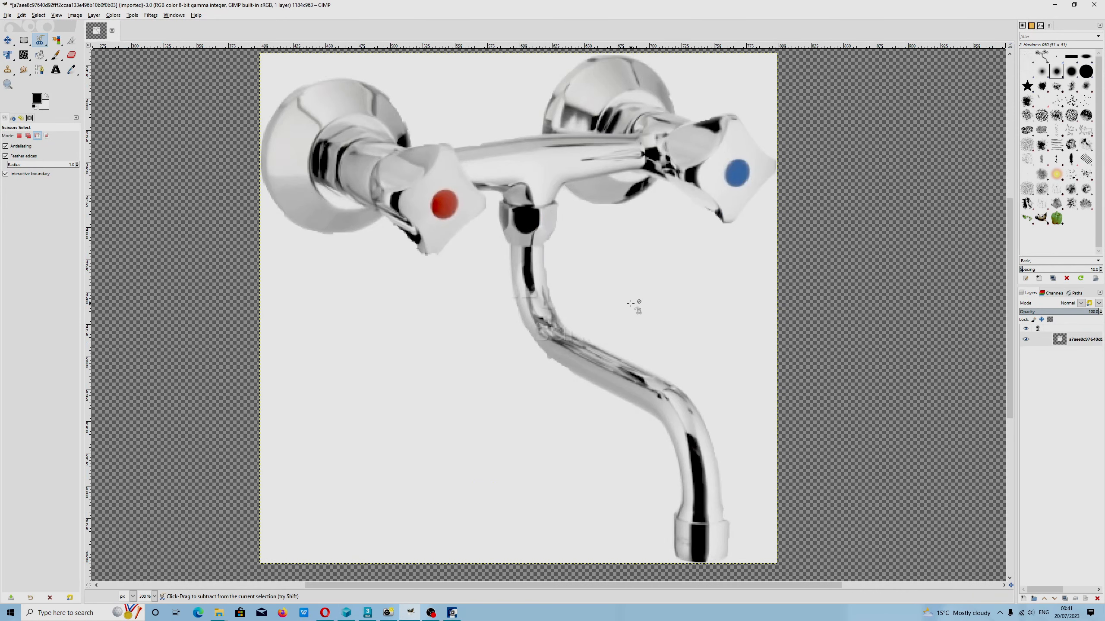
{"action": "scroll", "coordinate": [630, 303], "scroll_direction": "down", "scroll_amount": 1}
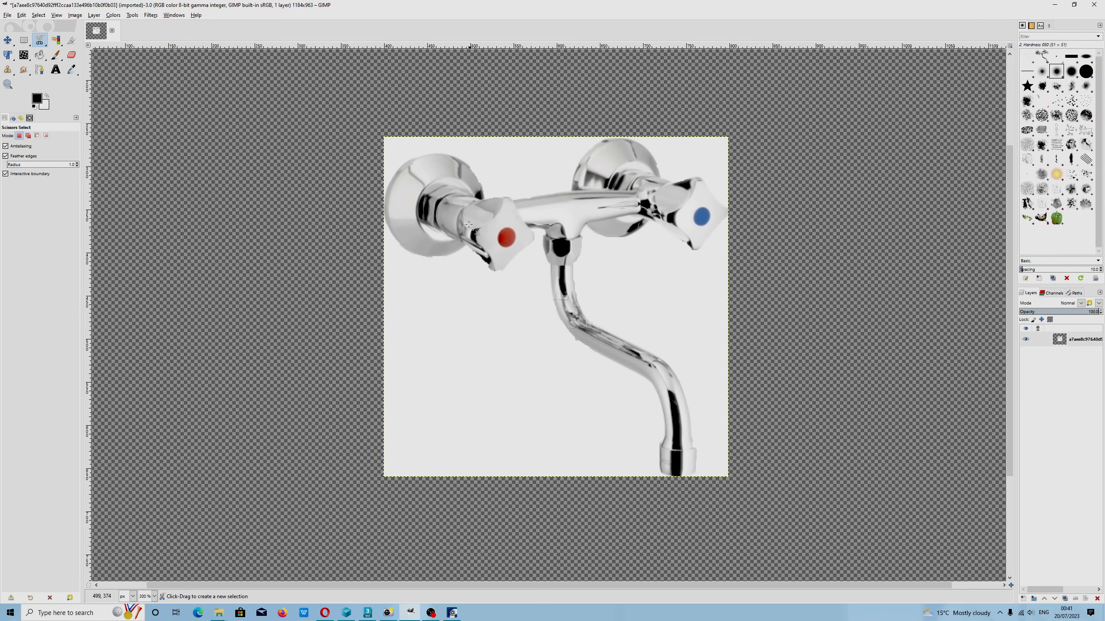
{"action": "left_click", "coordinate": [113, 16]}
{"action": "left_click", "coordinate": [131, 76]}
{"action": "left_click_drag", "start_coordinate": [552, 278], "coordinate": [570, 279]}
{"action": "left_click", "coordinate": [583, 344]}
{"action": "scroll", "coordinate": [556, 304], "scroll_direction": "up", "scroll_amount": 2}
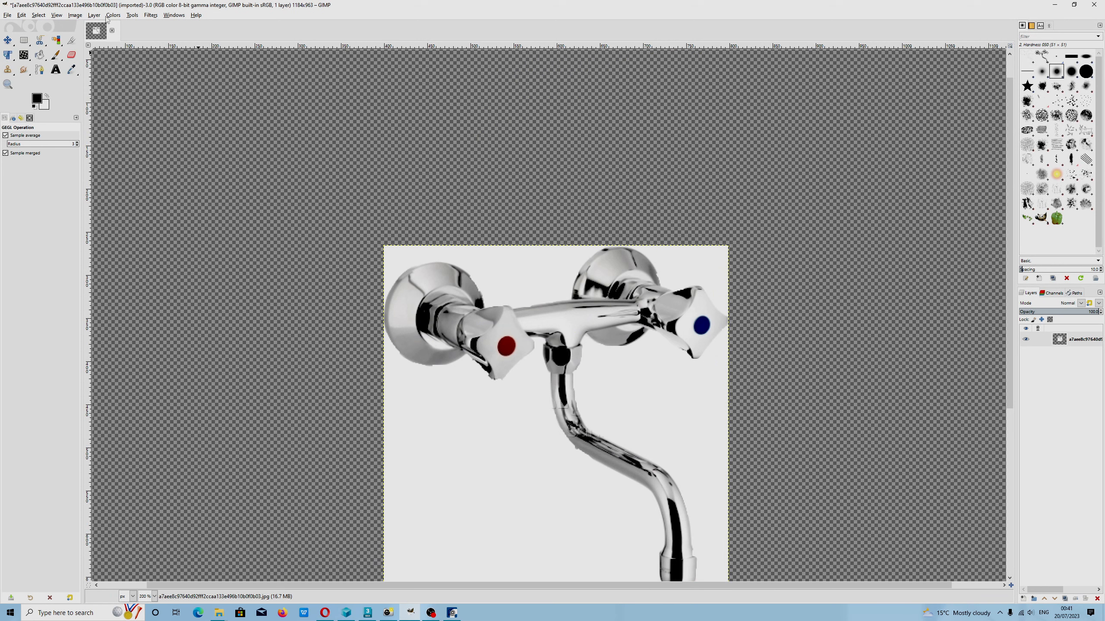
{"action": "left_click", "coordinate": [57, 15]}
{"action": "mouse_move", "coordinate": [38, 15]}
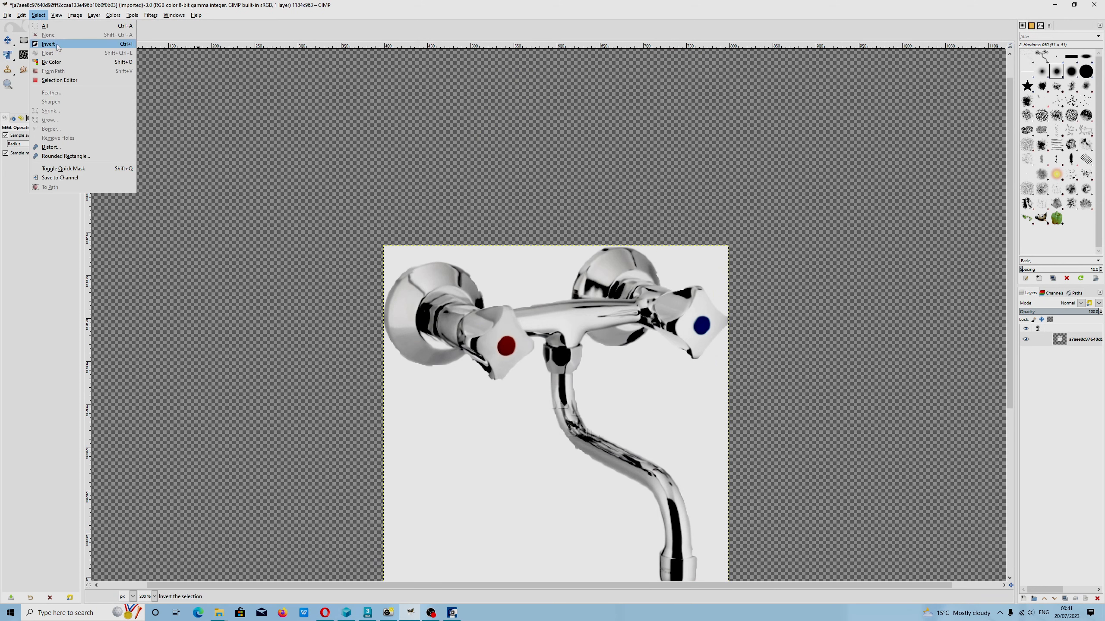
{"action": "left_click", "coordinate": [477, 26]}
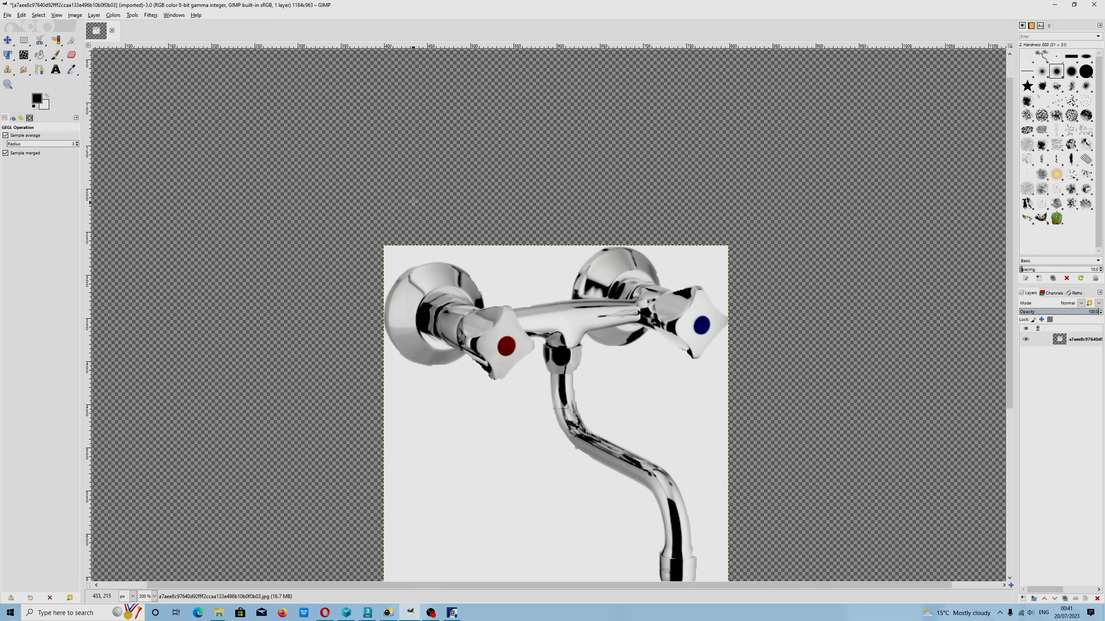
Export the cleaned tap image as kran.jpg in the 2d blueprints 2023 folder, keeping the offered JPEG settings.
{"action": "scroll", "coordinate": [412, 200], "scroll_direction": "down", "scroll_amount": 3}
{"action": "left_click", "coordinate": [7, 14]}
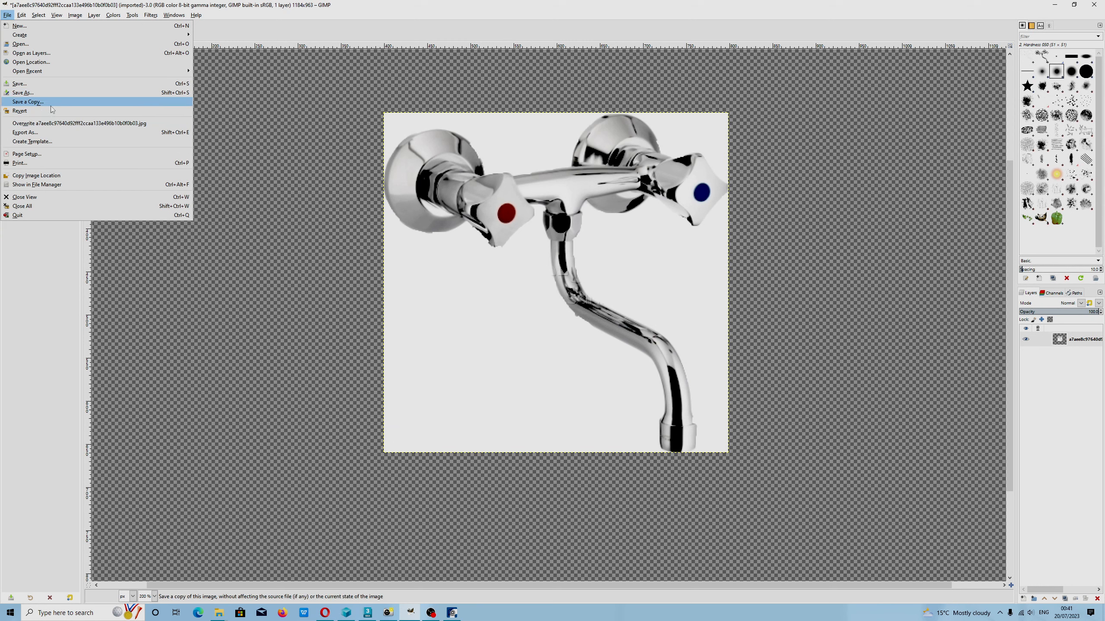
{"action": "left_click", "coordinate": [47, 133]}
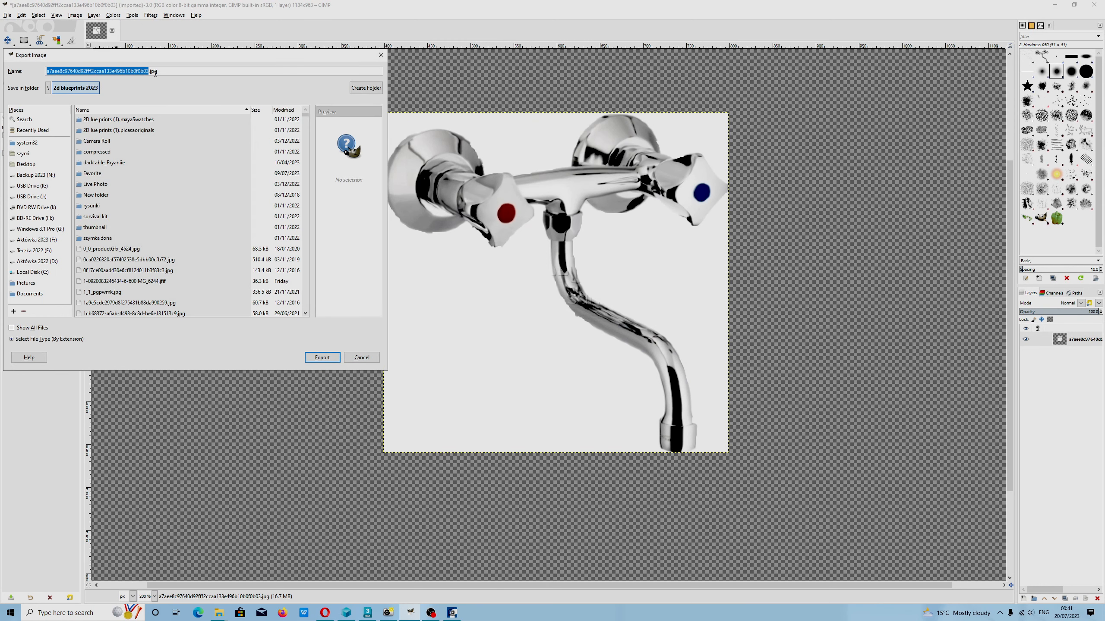
{"action": "type", "text": "kran"}
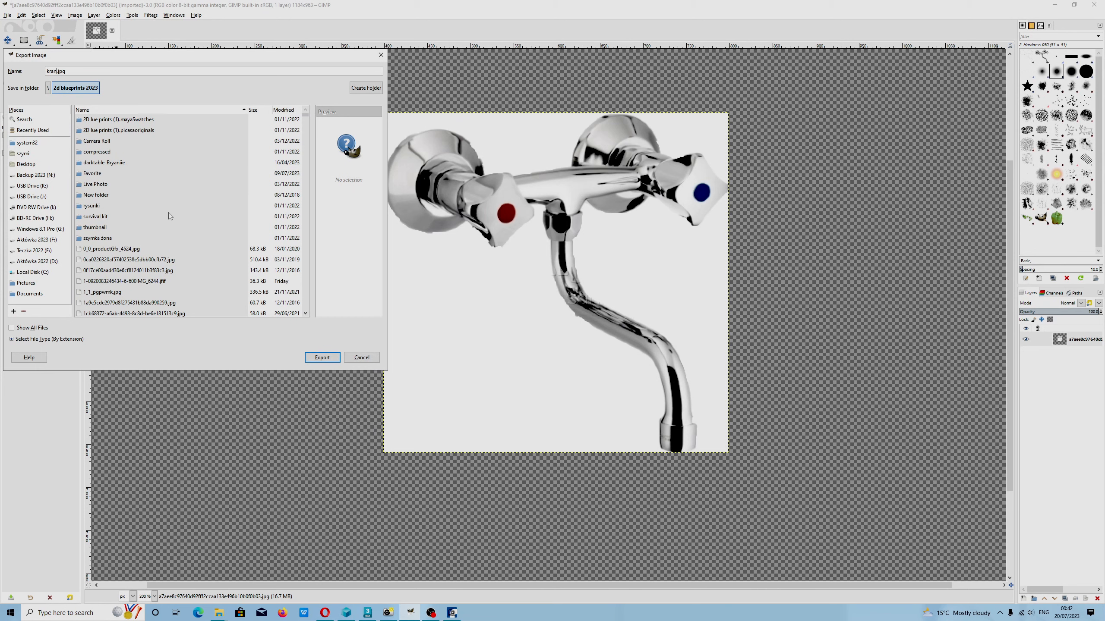
{"action": "left_click", "coordinate": [326, 355]}
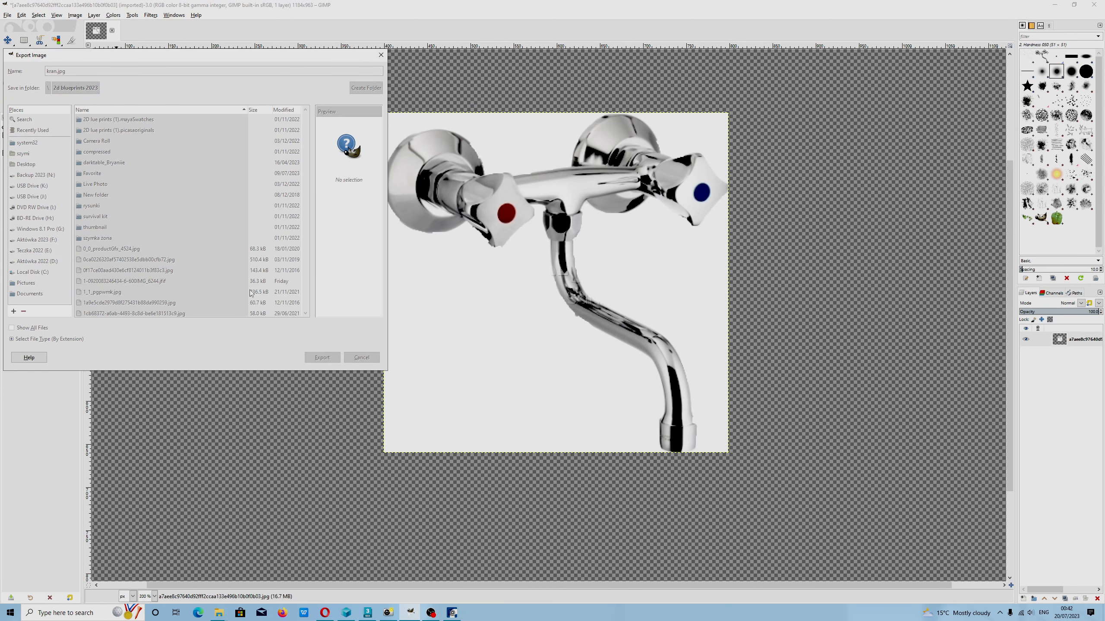
{"action": "left_click", "coordinate": [549, 416]}
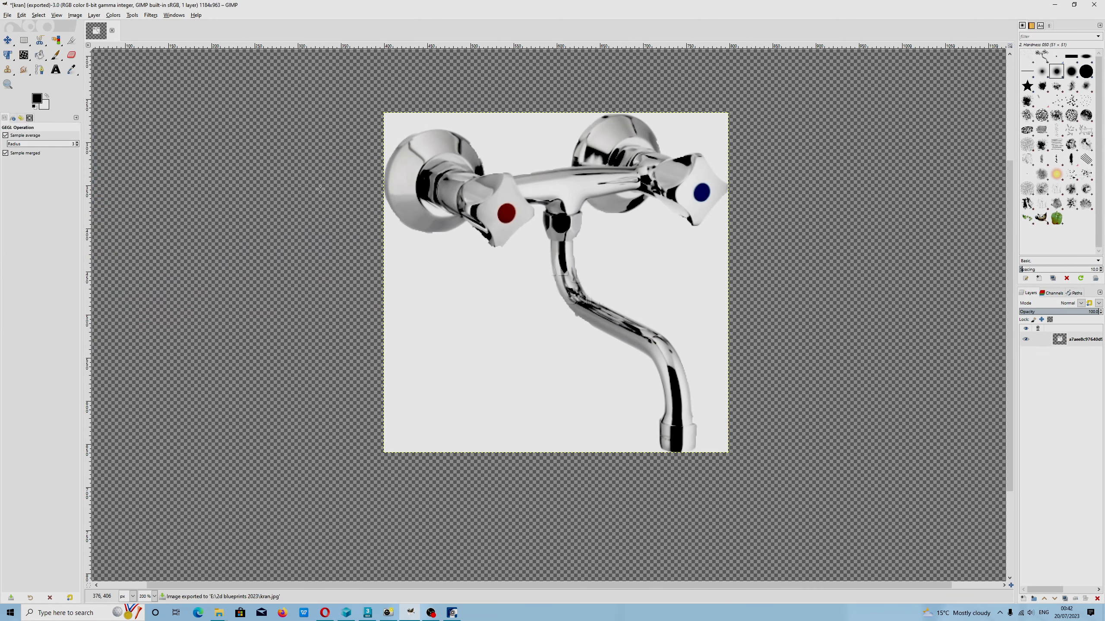
Check the installed GIMP version in the program's About information, and close it.
{"action": "left_click", "coordinate": [194, 15]}
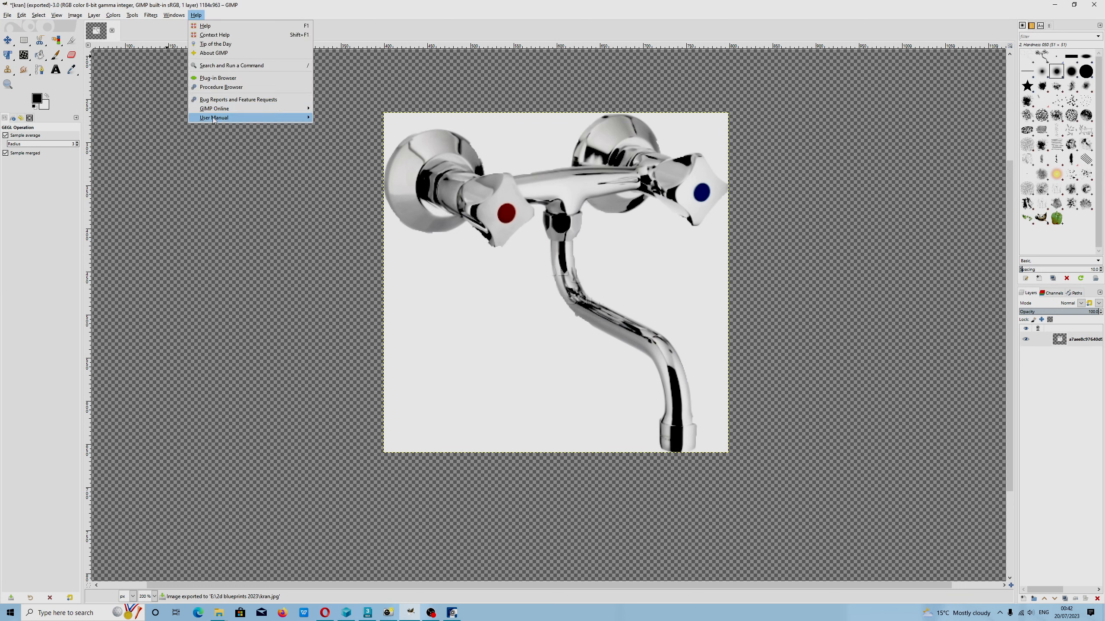
{"action": "left_click", "coordinate": [209, 54]}
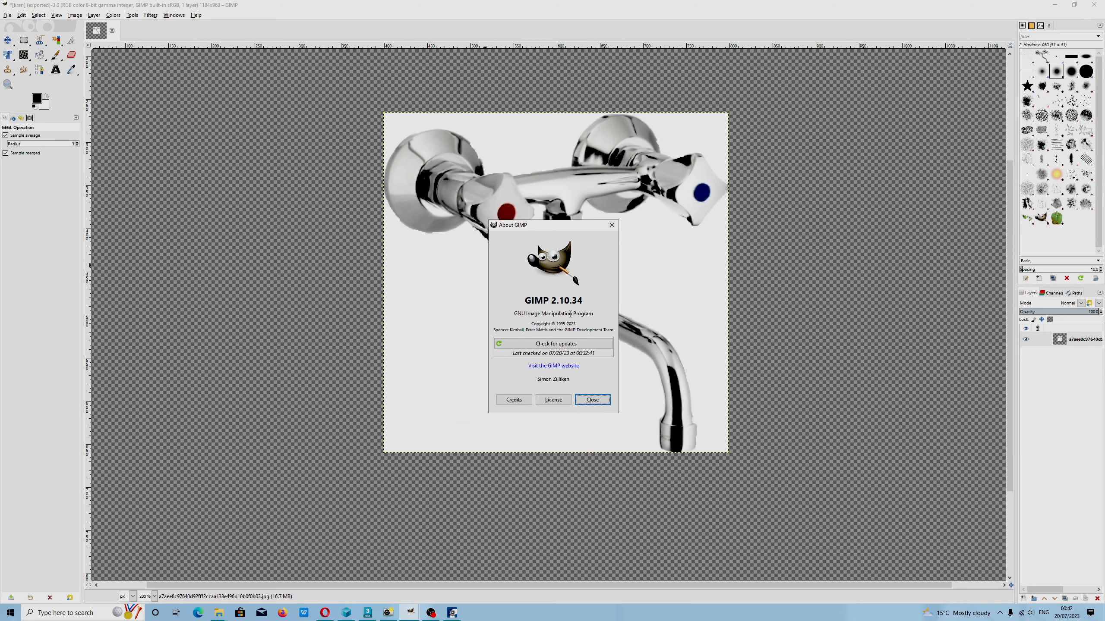
{"action": "left_click", "coordinate": [612, 225]}
Open kran.jpg from the 2d blueprints 2023 folder to check the exported tap image, and close the viewer.
{"action": "left_click", "coordinate": [219, 613]}
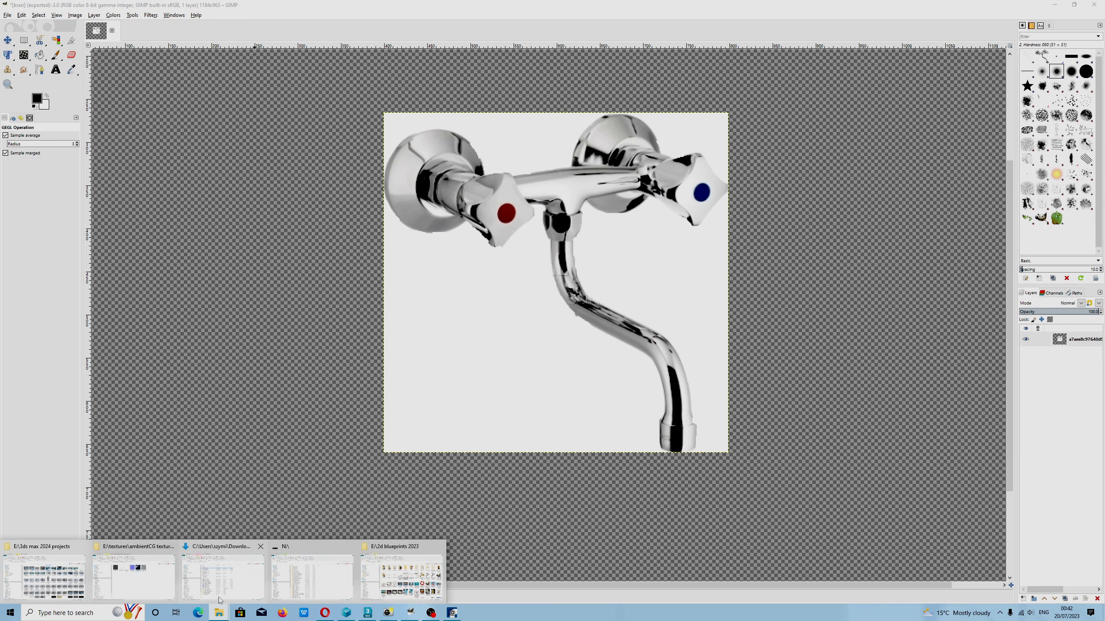
{"action": "left_click", "coordinate": [398, 581]}
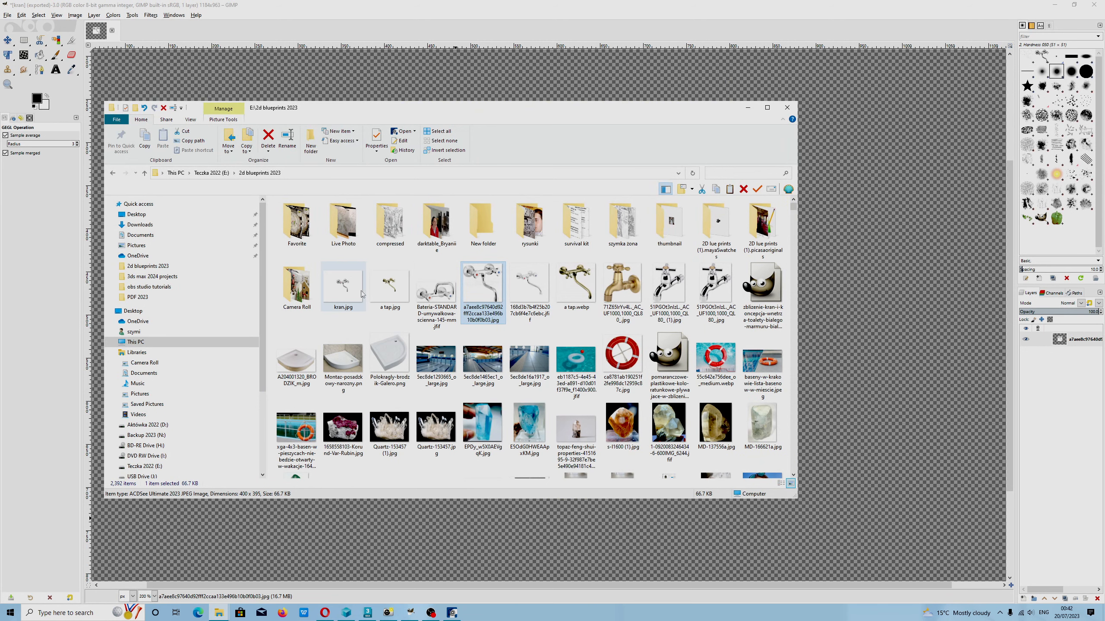
{"action": "left_click", "coordinate": [348, 286]}
{"action": "double_click", "coordinate": [348, 285]}
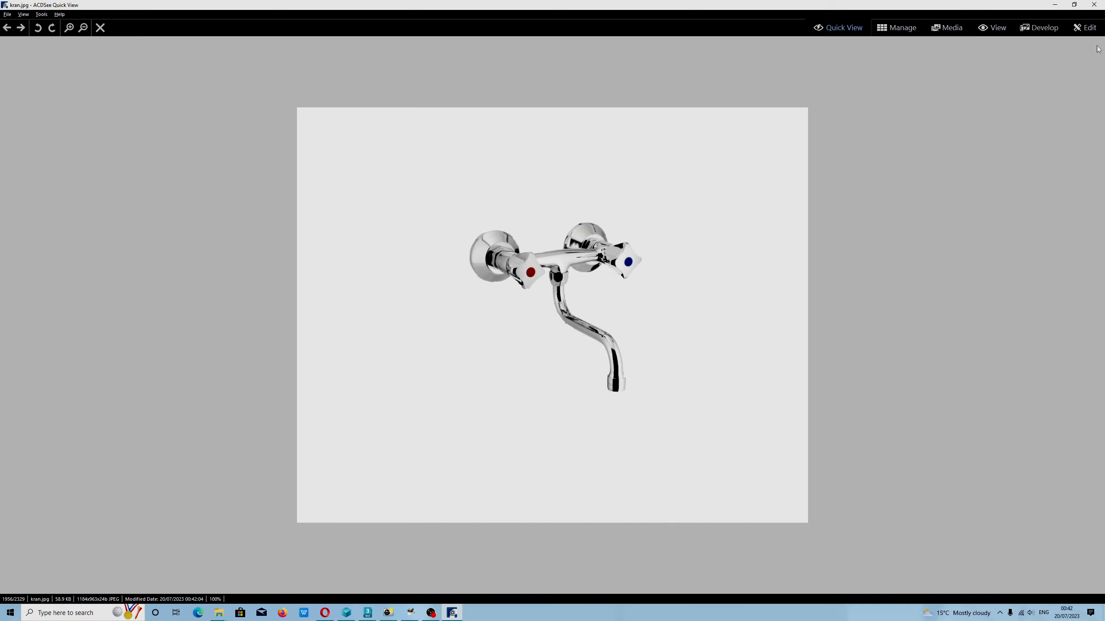
{"action": "left_click", "coordinate": [1094, 4]}
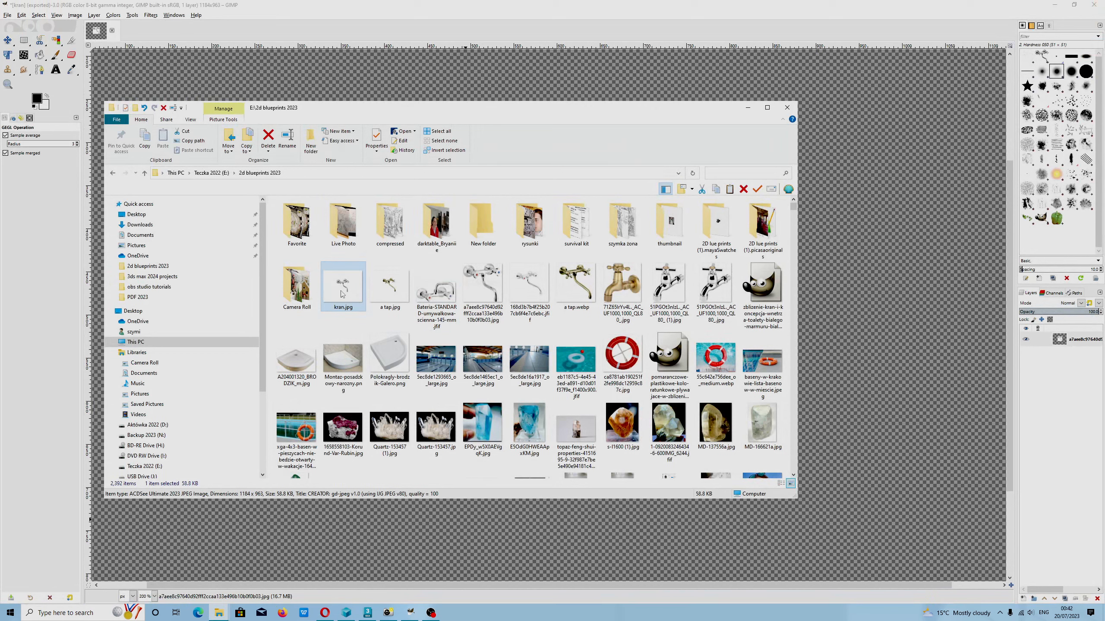
Switch to 3ds Max and clear the old bitmap from the Base Color map of the image_ref material.
{"action": "left_click", "coordinate": [367, 613]}
{"action": "left_click", "coordinate": [192, 140]}
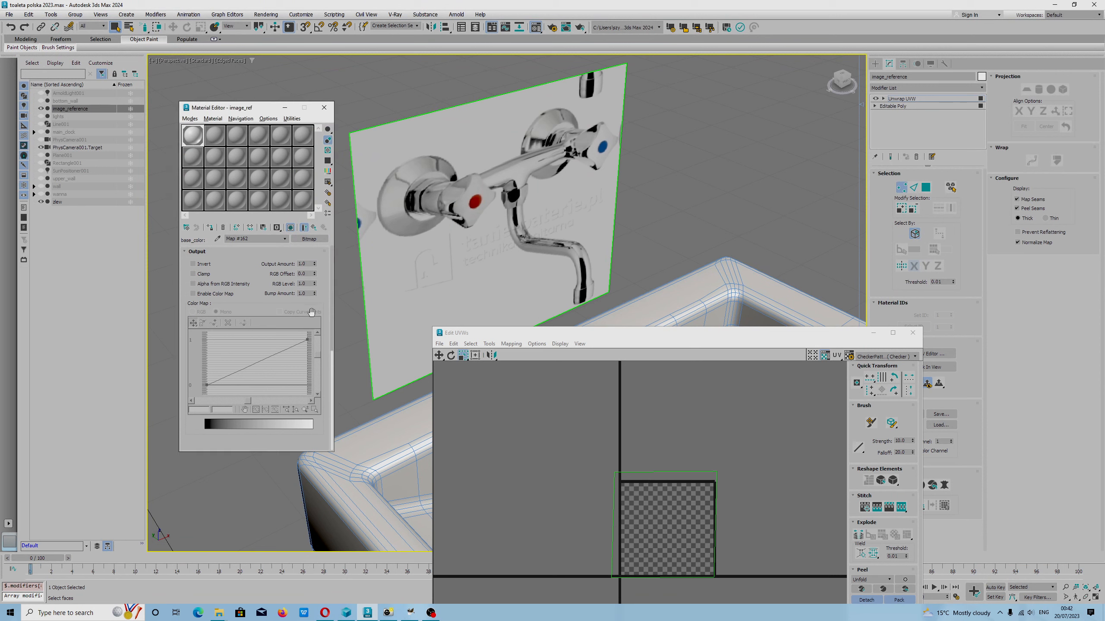
{"action": "left_click_drag", "start_coordinate": [333, 359], "coordinate": [331, 250]}
{"action": "left_click", "coordinate": [287, 239]}
{"action": "left_click", "coordinate": [276, 246]}
{"action": "scroll", "coordinate": [275, 383], "scroll_direction": "down", "scroll_amount": 10}
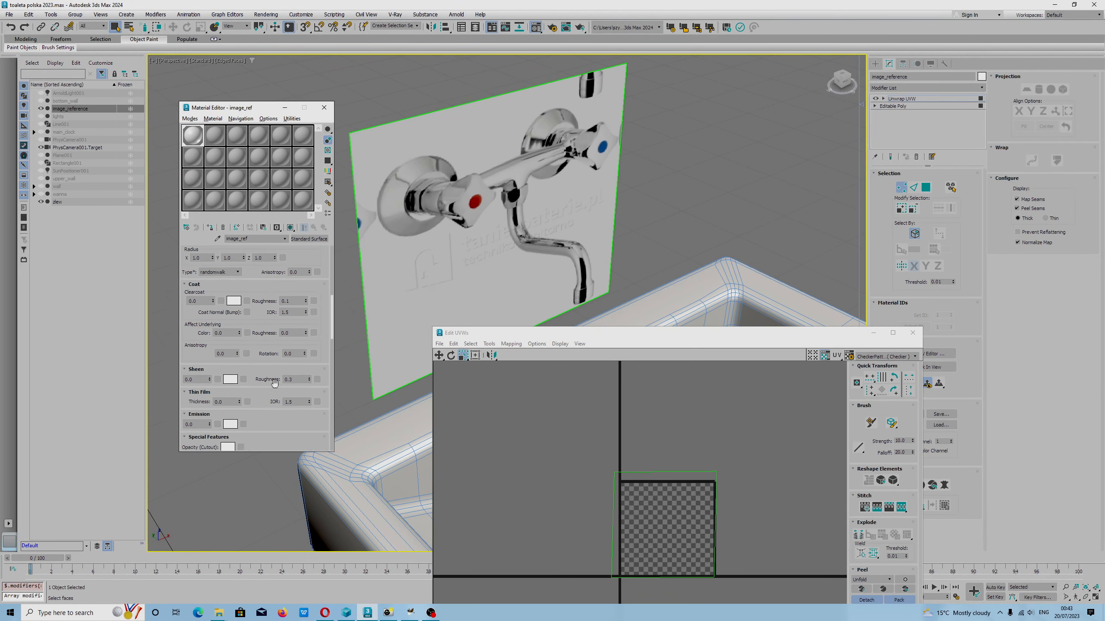
{"action": "scroll", "coordinate": [275, 382], "scroll_direction": "down", "scroll_amount": 6}
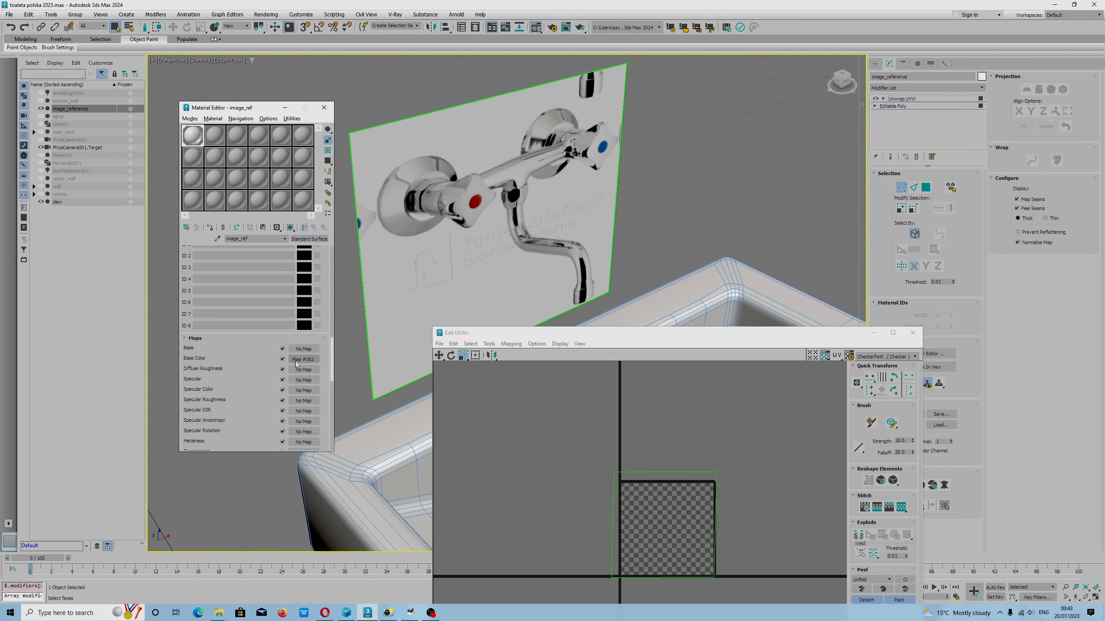
{"action": "right_click", "coordinate": [298, 361]}
{"action": "left_click", "coordinate": [308, 367]}
{"action": "left_click", "coordinate": [291, 227]}
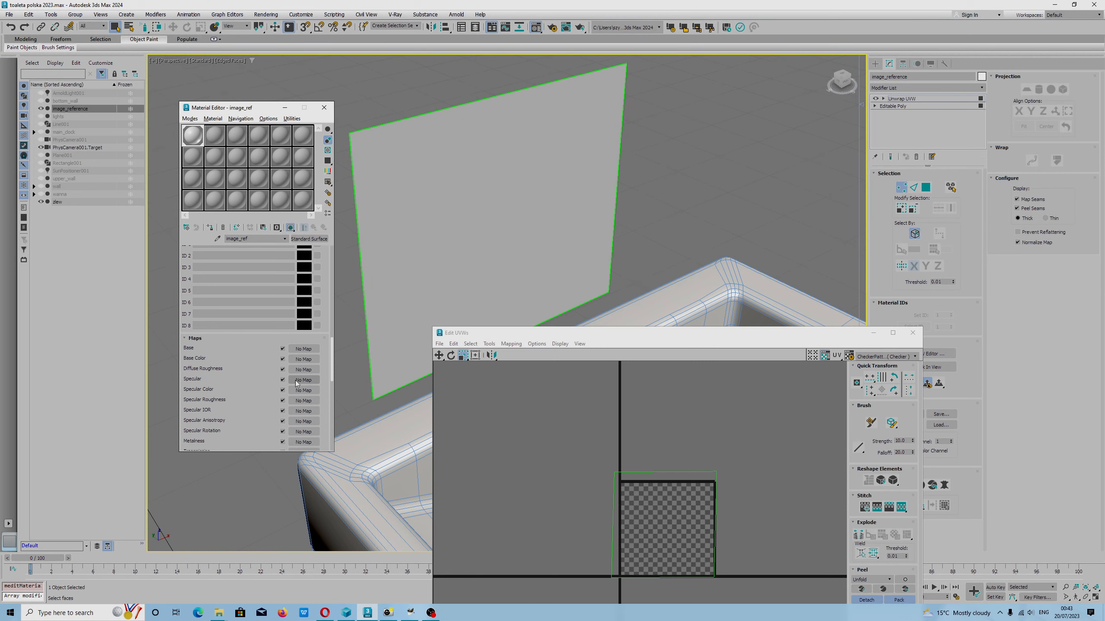
Assign kran.jpg as a Bitmap to the image_ref material's Base Color and show it shaded in the viewport.
{"action": "left_click", "coordinate": [299, 359]}
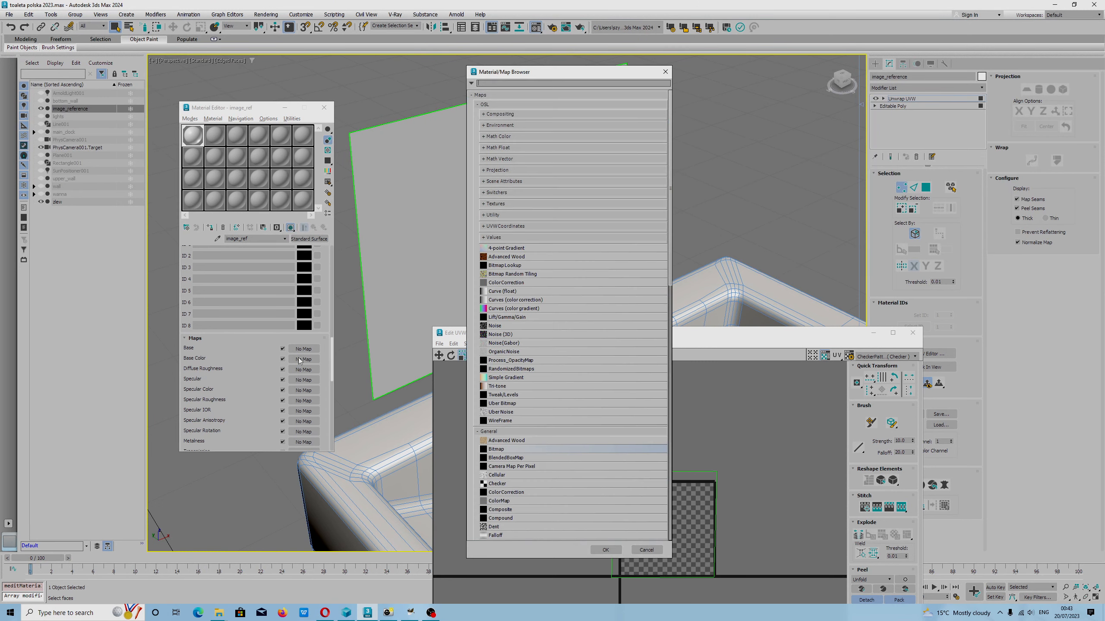
{"action": "double_click", "coordinate": [495, 449]}
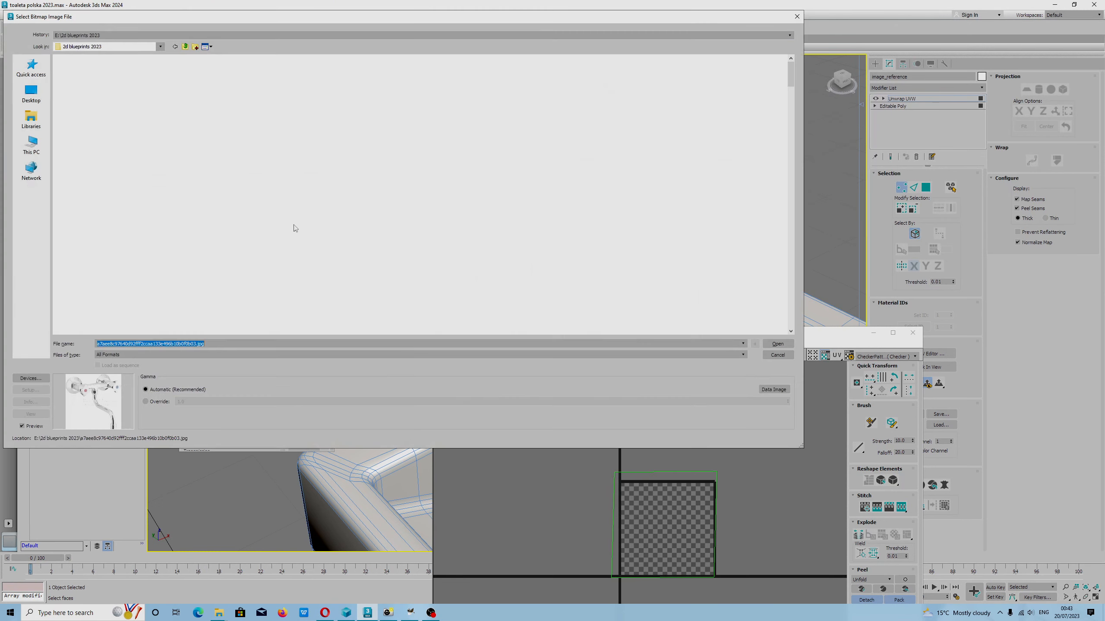
{"action": "key", "text": "Return"}
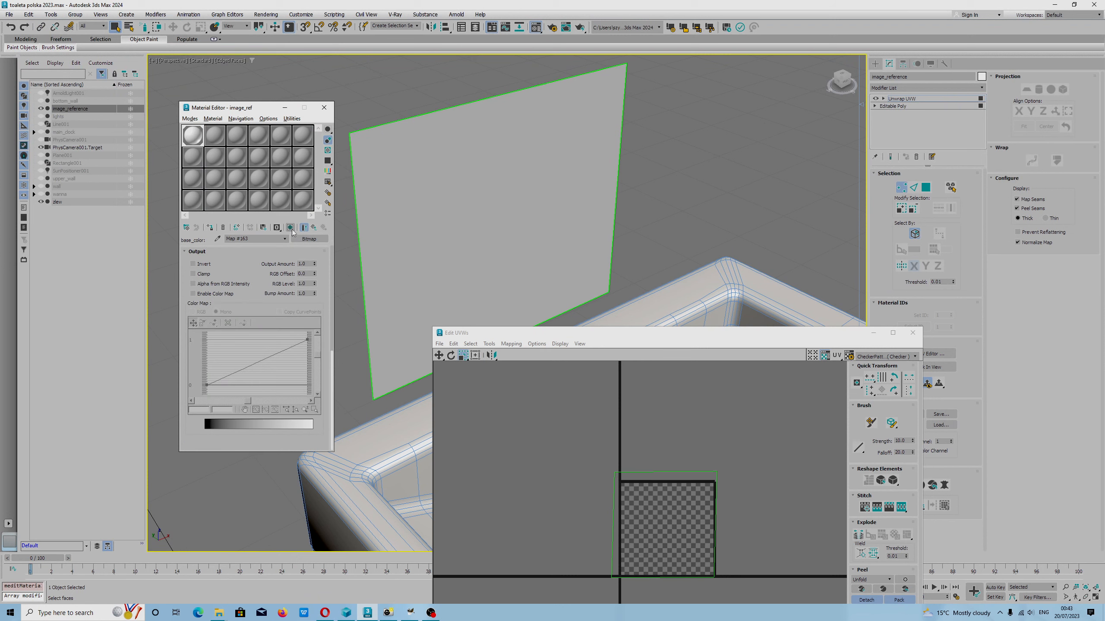
{"action": "left_click", "coordinate": [291, 227]}
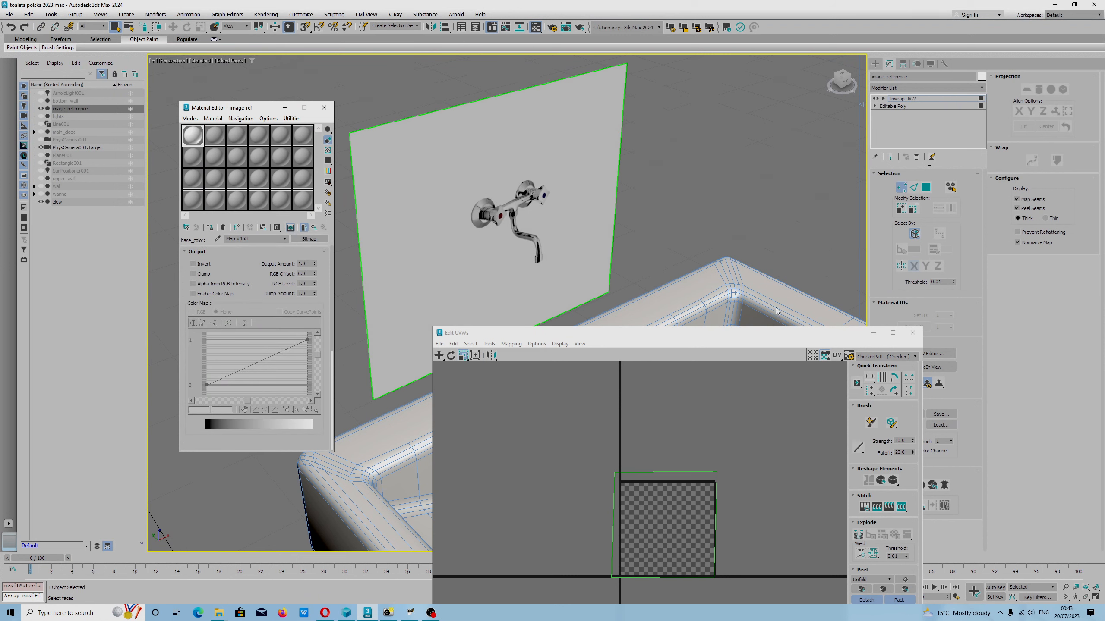
Select all UV vertices of the reference plane and scale them down to under half size so the tap fills the plane.
{"action": "left_click_drag", "start_coordinate": [581, 409], "coordinate": [647, 478]}
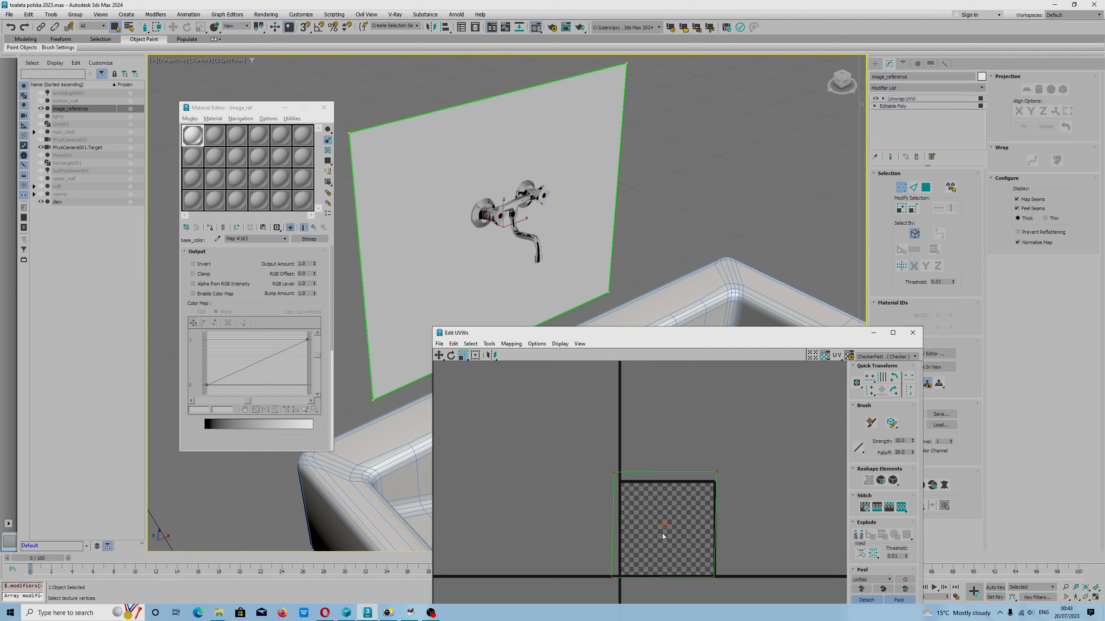
{"action": "left_click_drag", "start_coordinate": [612, 474], "coordinate": [659, 521]}
{"action": "key", "text": "r"}
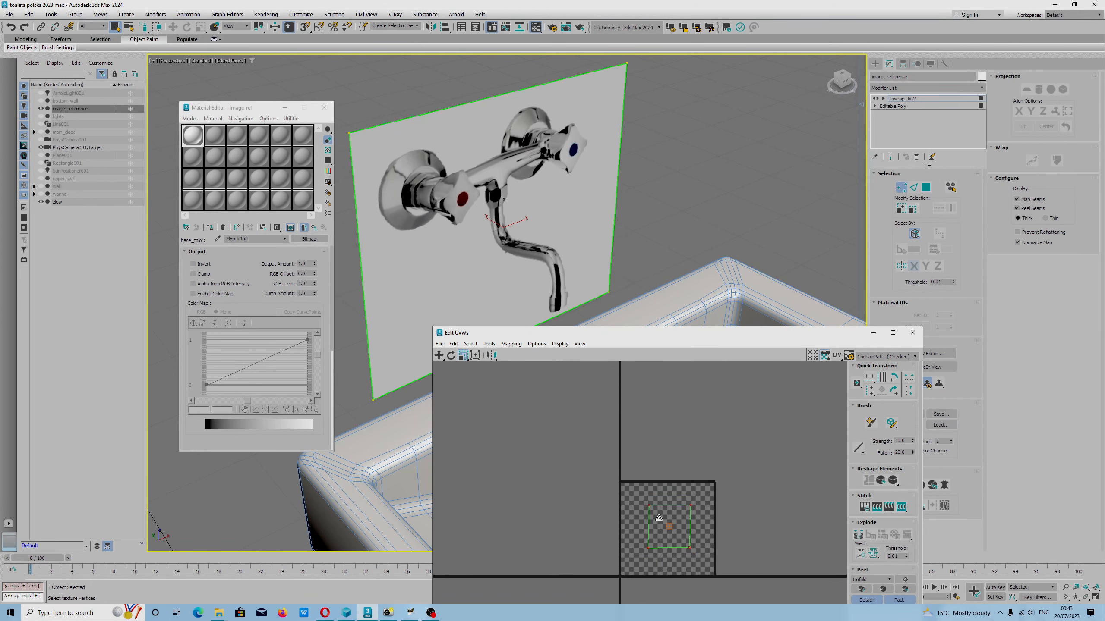
Convert the image_reference plane to an Editable Poly, collapsing its Unwrap UVW modifier.
{"action": "right_click", "coordinate": [578, 159]}
{"action": "mouse_move", "coordinate": [630, 275]}
{"action": "left_click", "coordinate": [661, 283]}
{"action": "left_click_drag", "start_coordinate": [626, 261], "coordinate": [591, 244]}
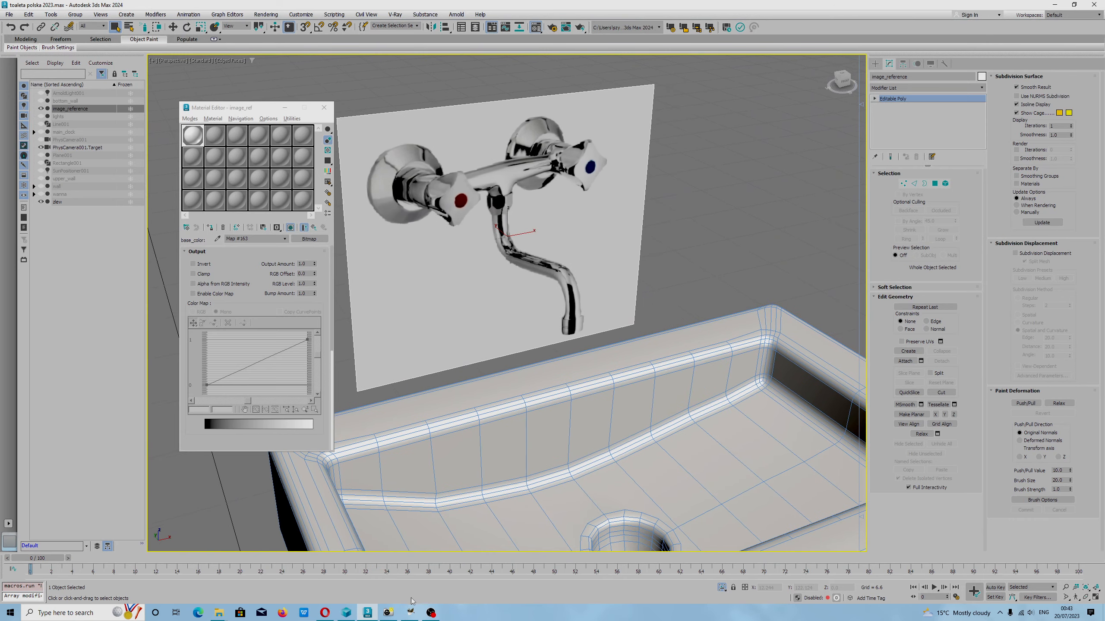
{"action": "left_click", "coordinate": [431, 612]}
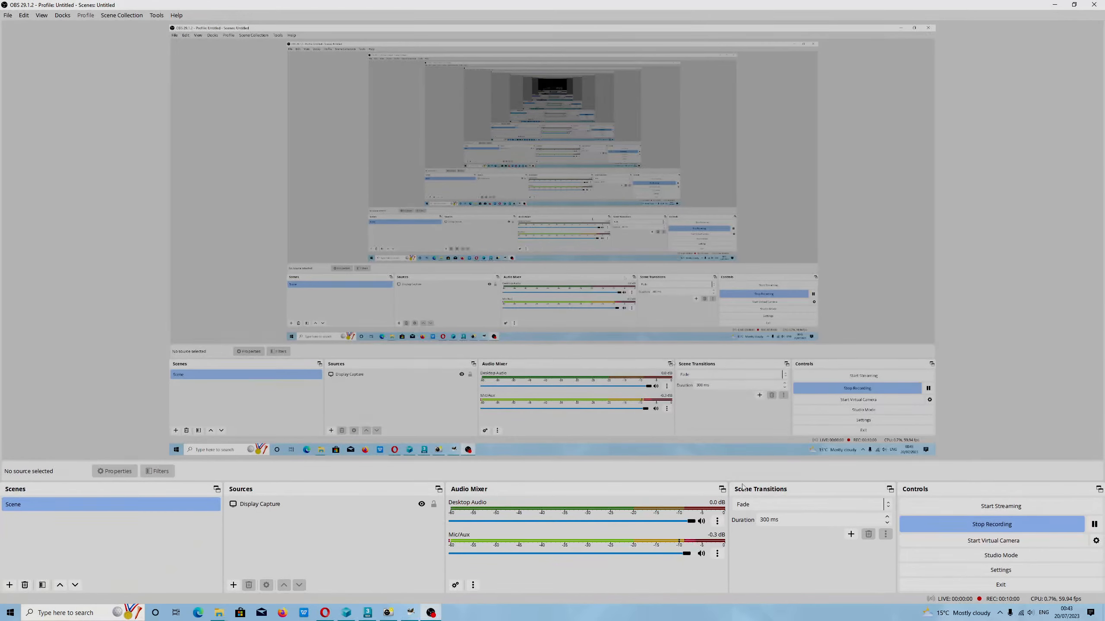
{"action": "left_click", "coordinate": [996, 524]}
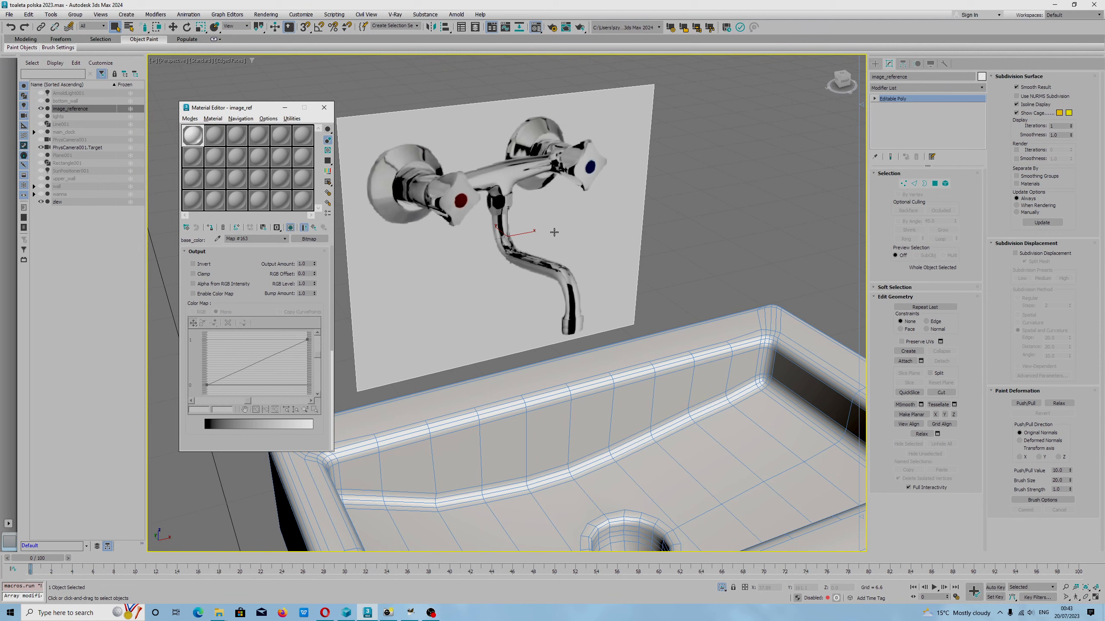
{"action": "left_click", "coordinate": [431, 613]}
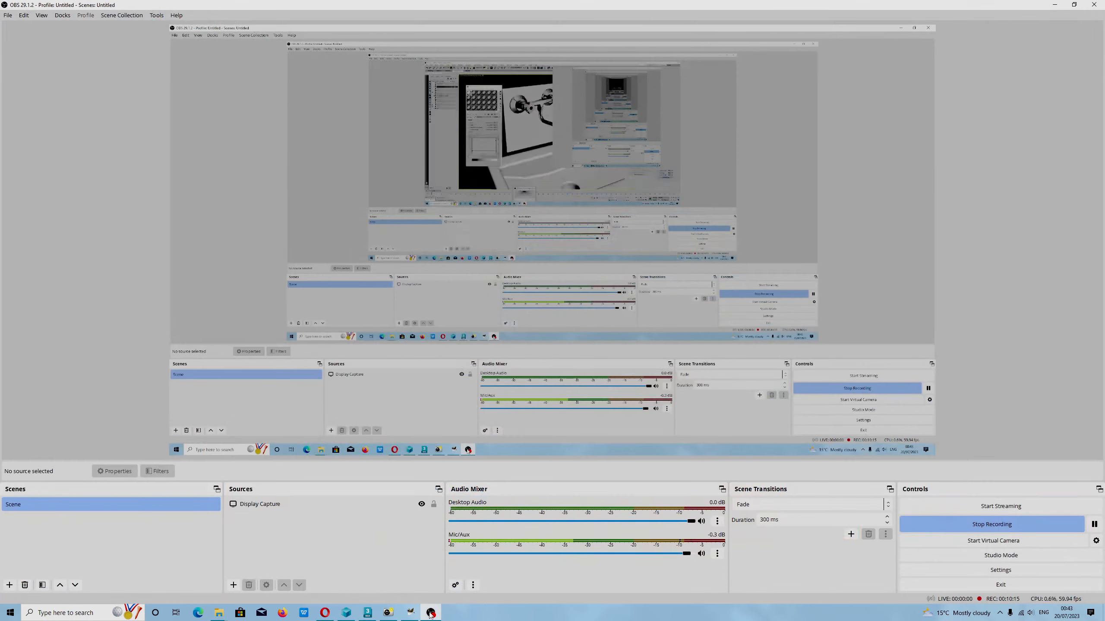